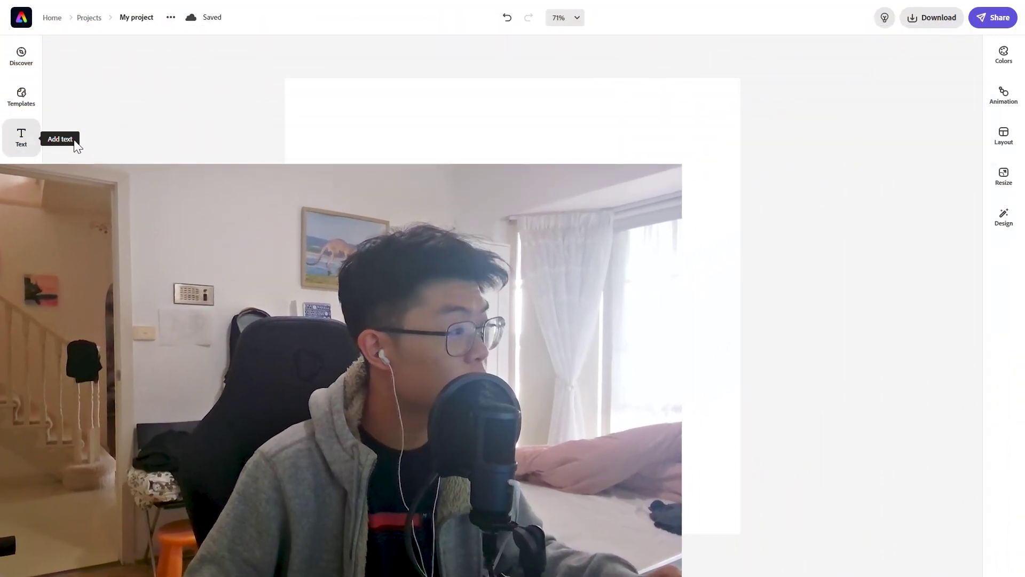
- Give the page a solid black background and bring up the text presets
{"action": "left_click", "coordinate": [516, 199]}
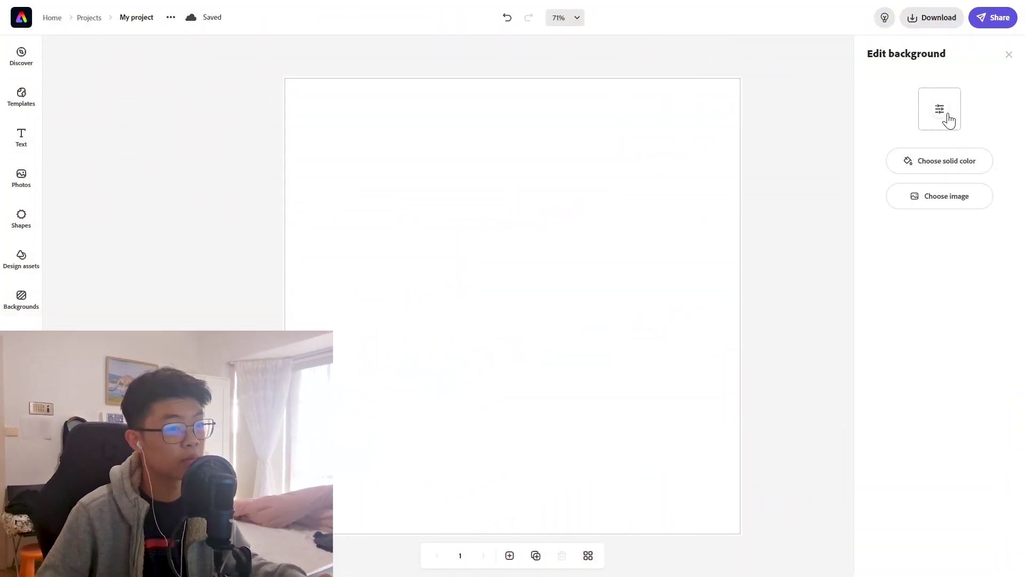
{"action": "left_click", "coordinate": [948, 119]}
{"action": "left_click", "coordinate": [892, 232]}
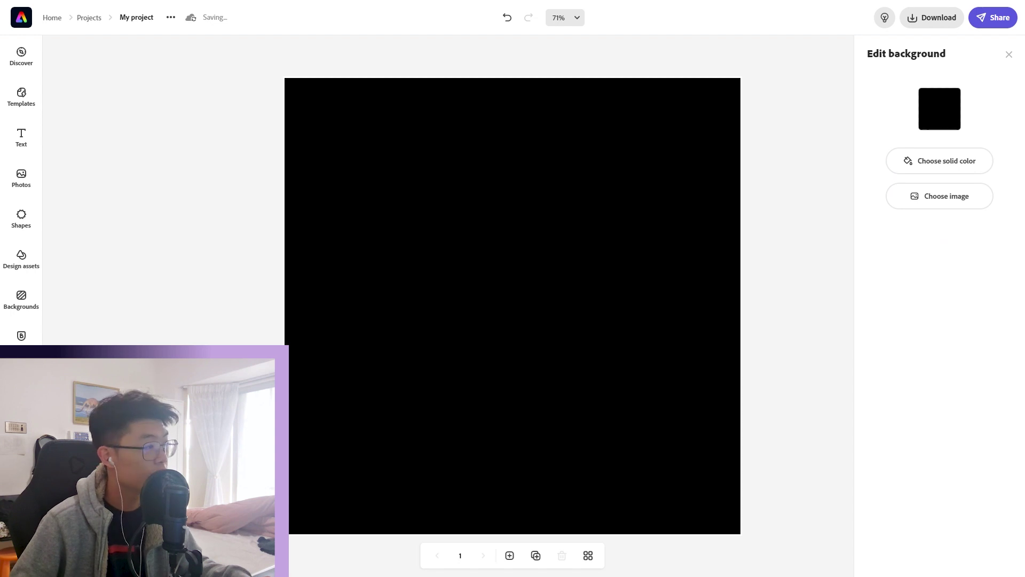
{"action": "left_click", "coordinate": [774, 280]}
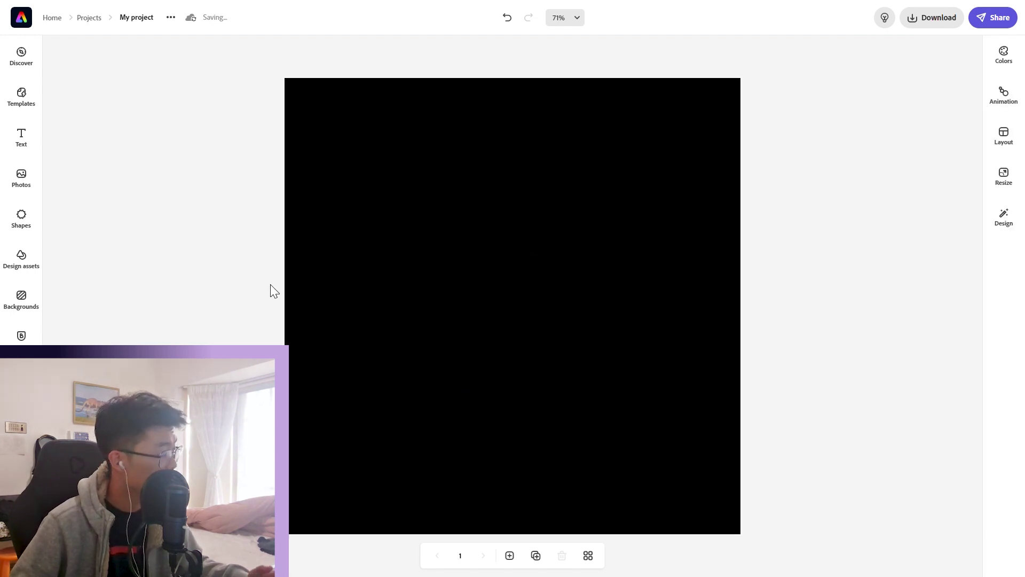
{"action": "left_click", "coordinate": [19, 151]}
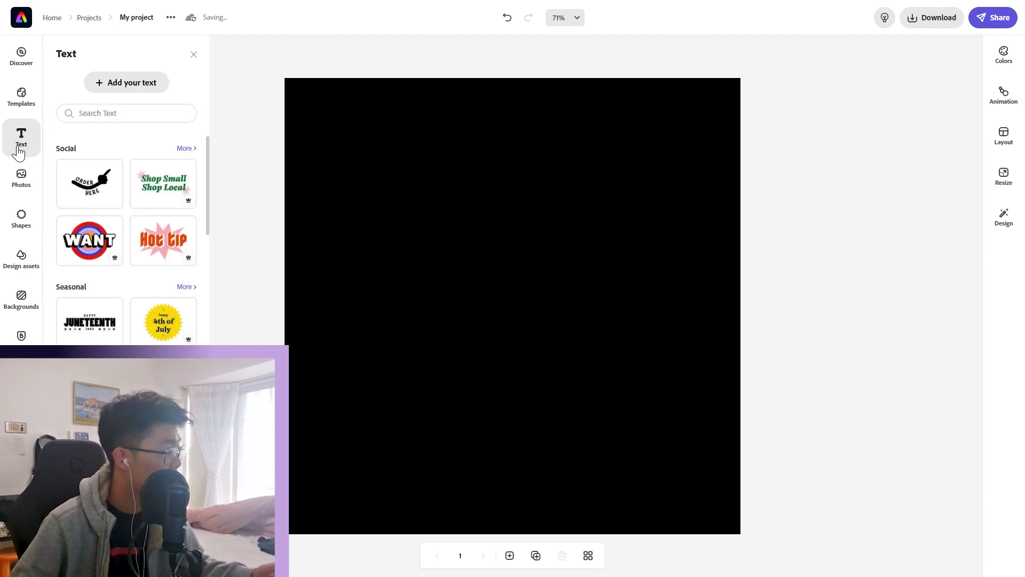
- Add a text box with white colour in the Soap Regular font
{"action": "left_click", "coordinate": [148, 86]}
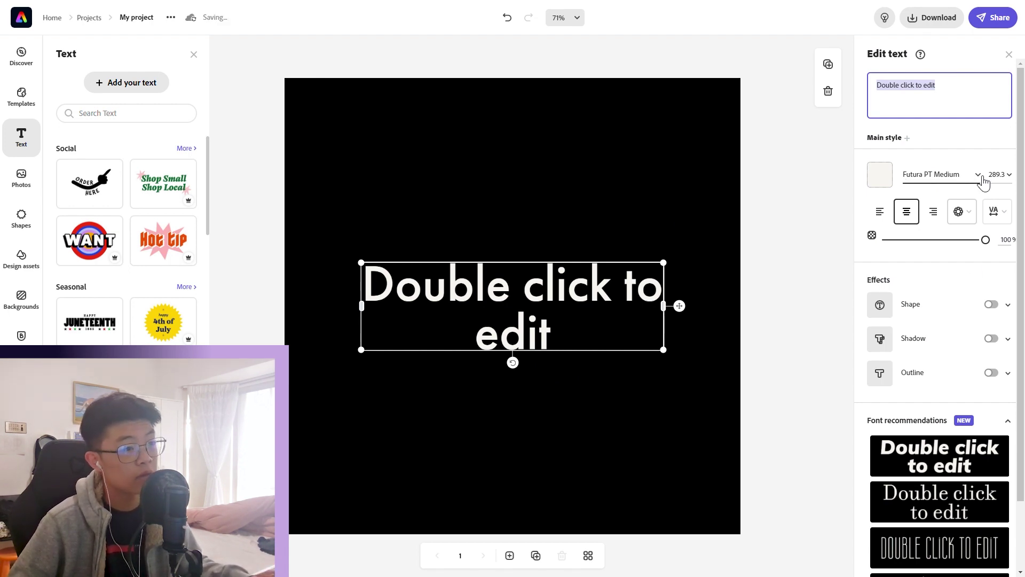
{"action": "left_click", "coordinate": [879, 174]}
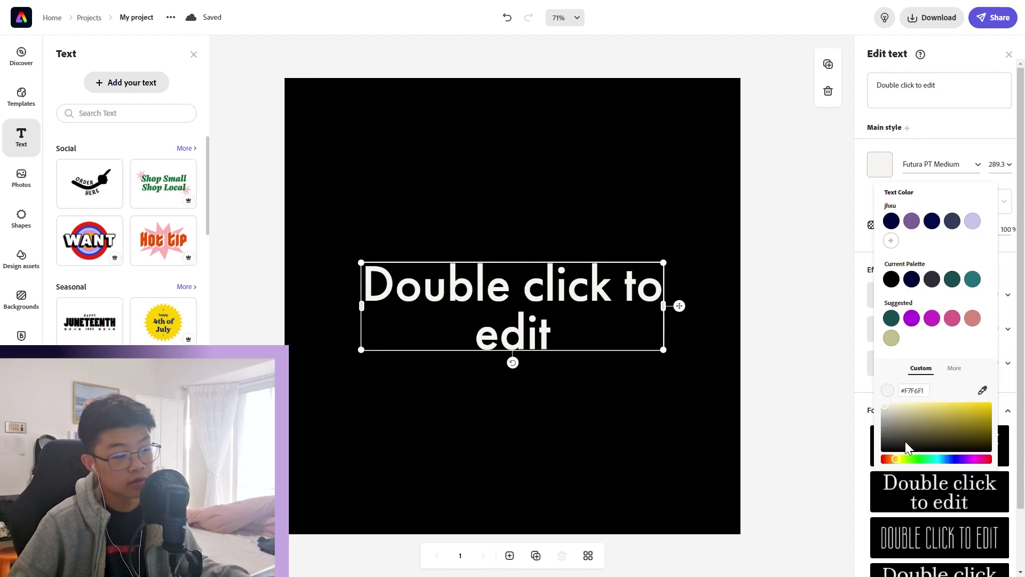
{"action": "left_click_drag", "start_coordinate": [908, 447], "coordinate": [831, 360]}
{"action": "left_click", "coordinate": [818, 346]}
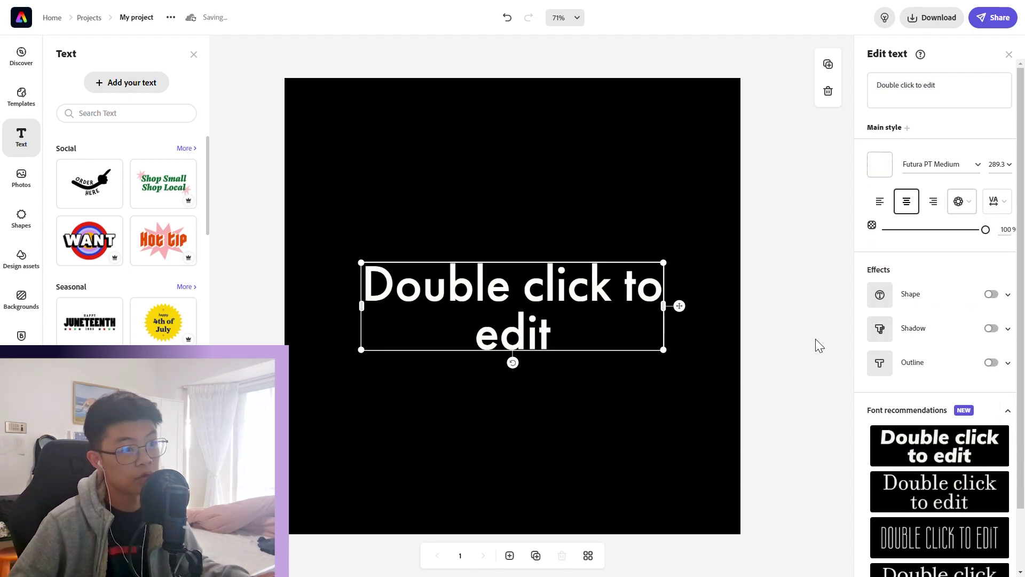
{"action": "left_click", "coordinate": [977, 164]}
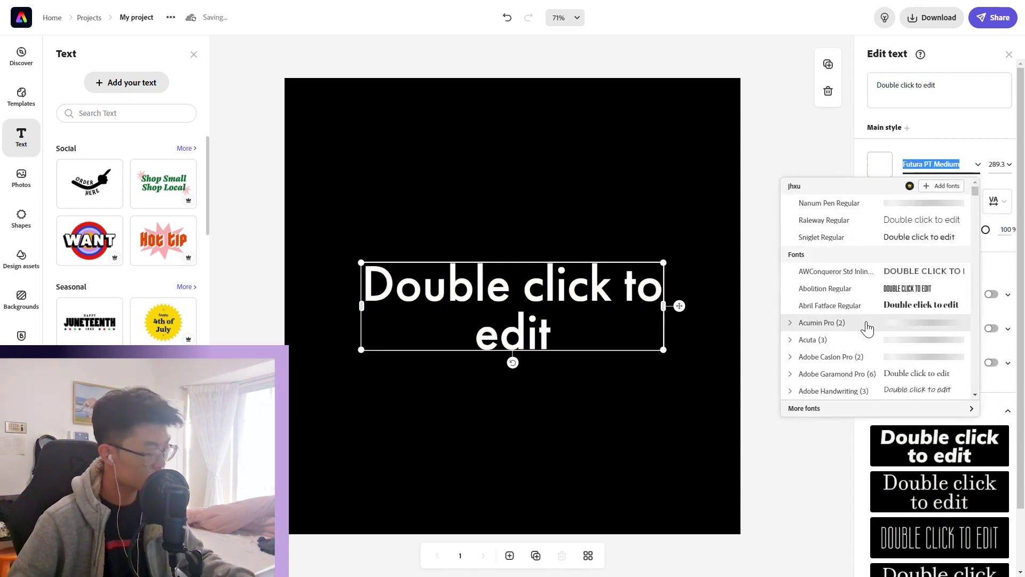
{"action": "type", "text": "soa"}
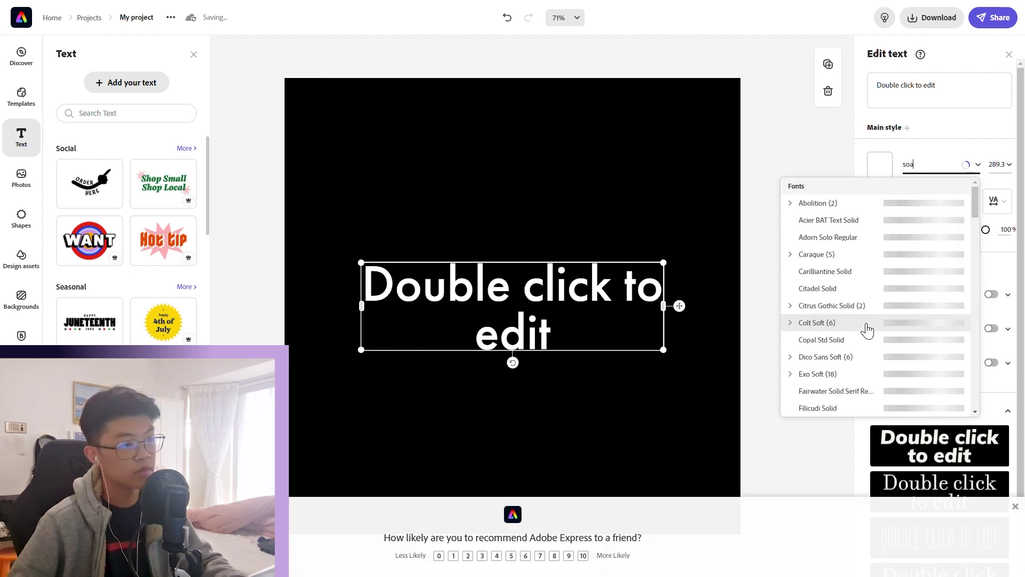
{"action": "type", "text": "p"}
{"action": "left_click", "coordinate": [850, 209]}
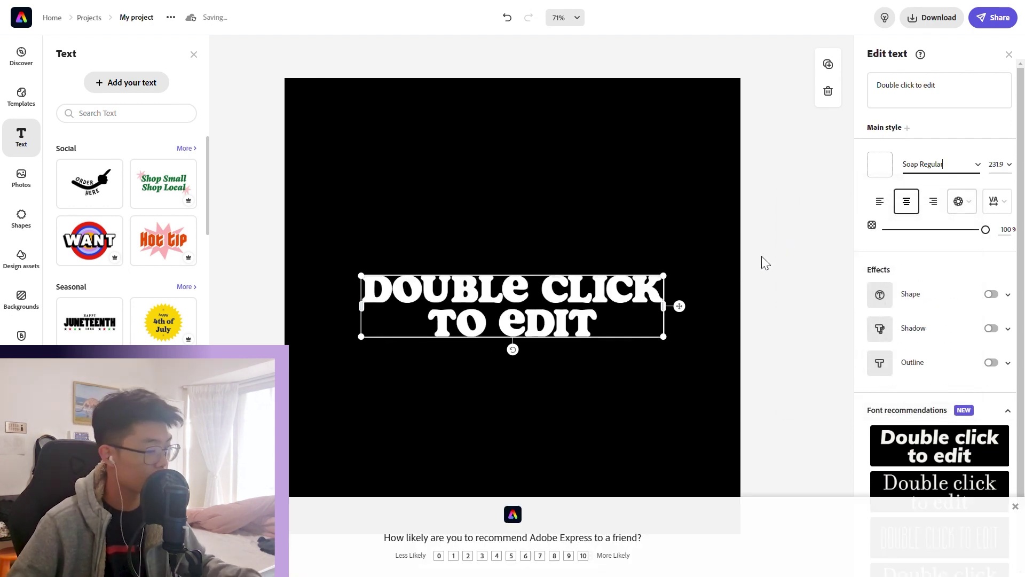
- Type 'Gradient' and enlarge it to size 480, centred across the page width
{"action": "key", "text": "BackSpace"}
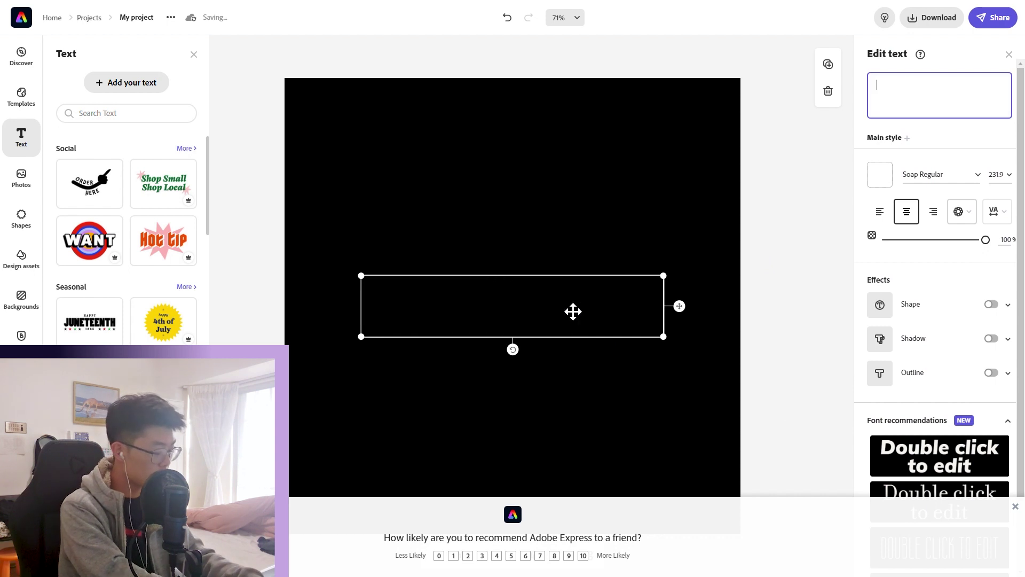
{"action": "type", "text": "Gradiejnt"}
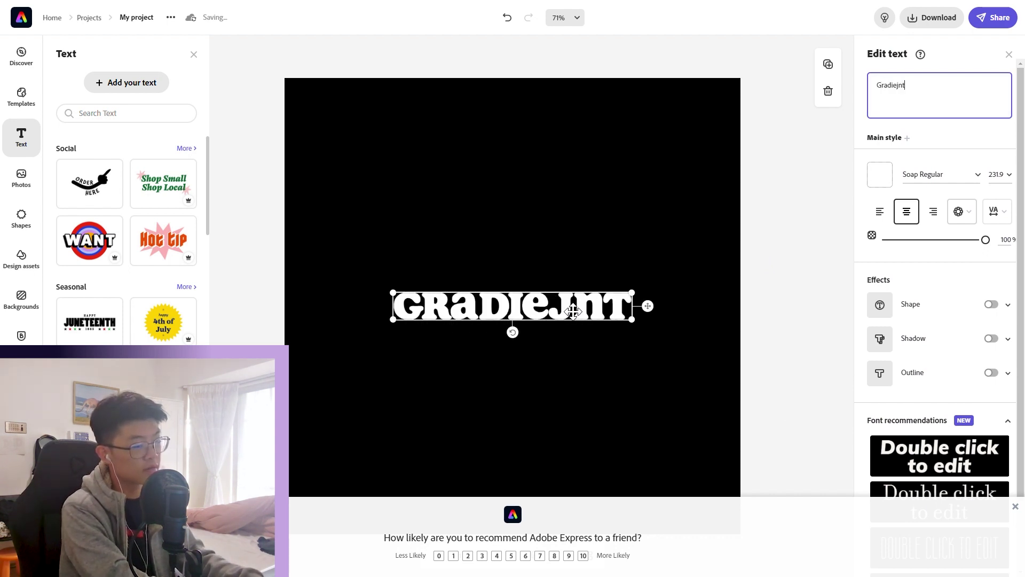
{"action": "key", "text": "BackSpace"}
{"action": "key", "text": "BackSpace"}
{"action": "key", "text": "BackSpace"}
{"action": "type", "text": "nt"}
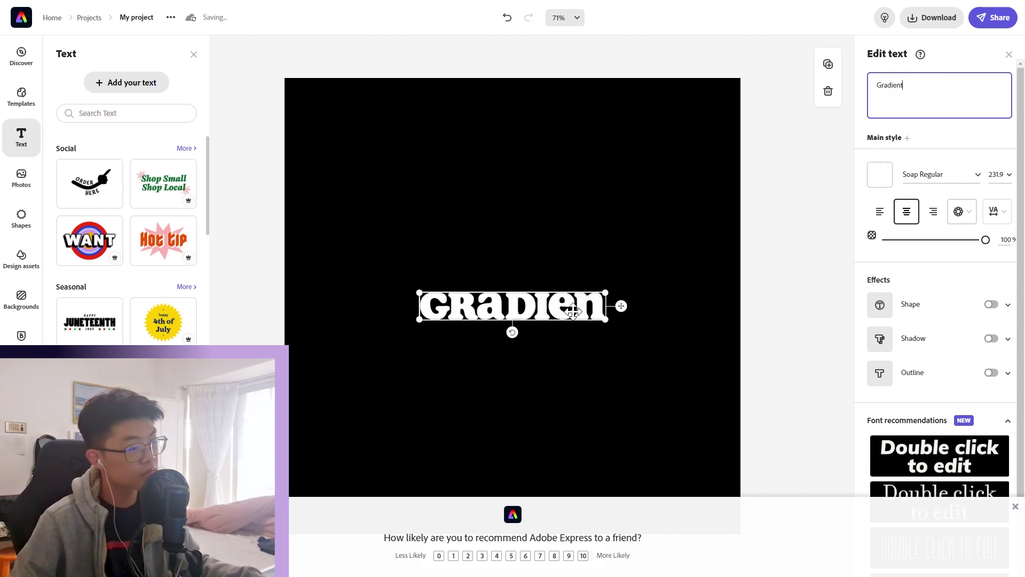
{"action": "left_click_drag", "start_coordinate": [619, 319], "coordinate": [743, 364]}
{"action": "left_click_drag", "start_coordinate": [647, 361], "coordinate": [525, 301]}
{"action": "left_click_drag", "start_coordinate": [623, 307], "coordinate": [657, 325]}
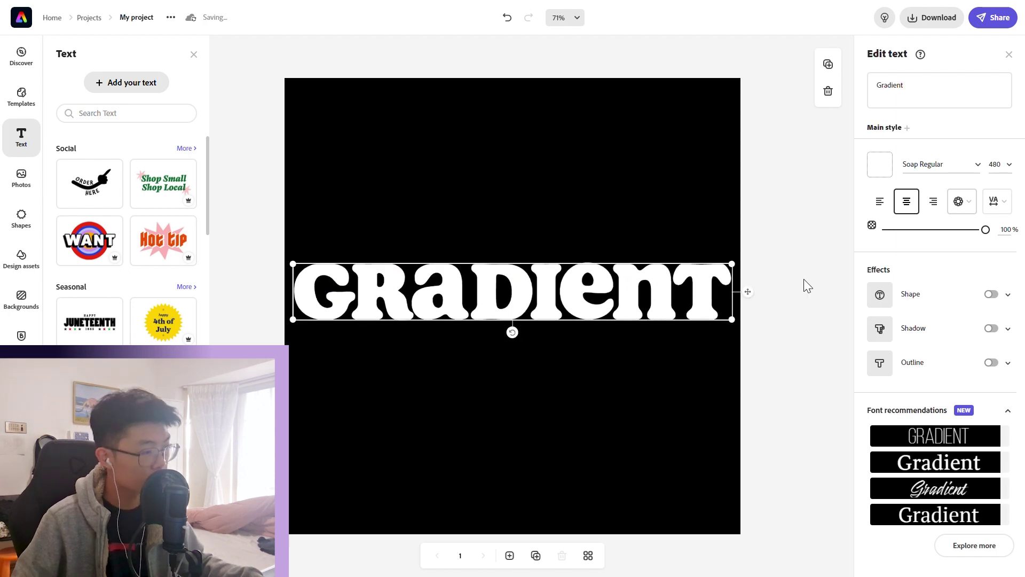
{"action": "left_click", "coordinate": [785, 288]}
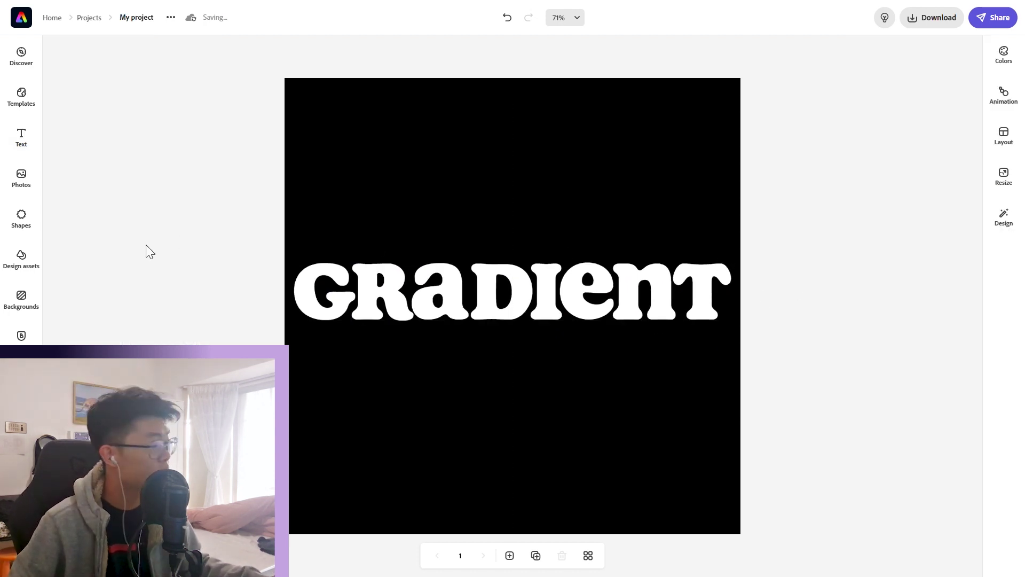
- Add a square from Shapes and fill it white
{"action": "left_click", "coordinate": [22, 219]}
{"action": "left_click", "coordinate": [127, 197]}
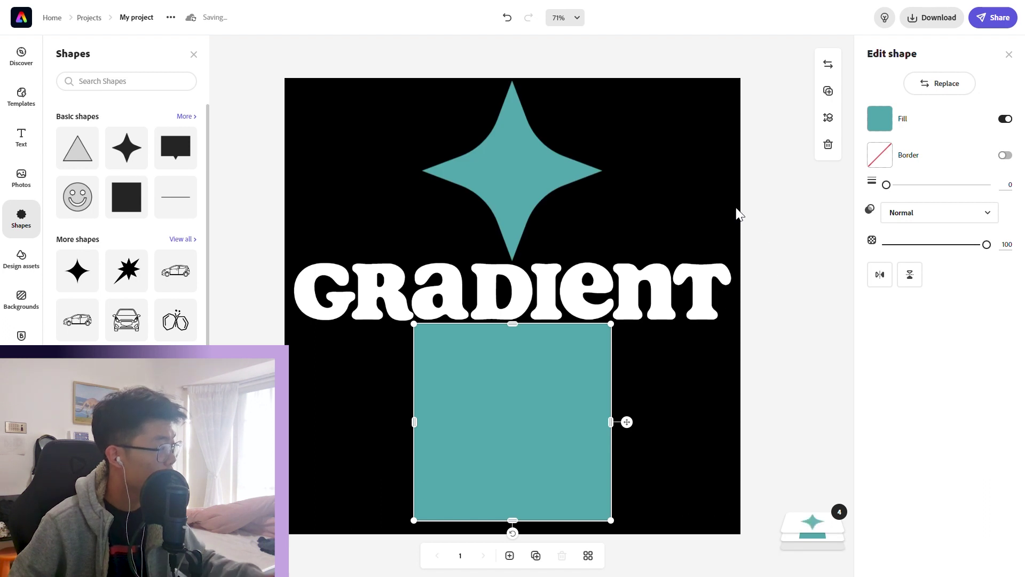
{"action": "left_click", "coordinate": [881, 119]}
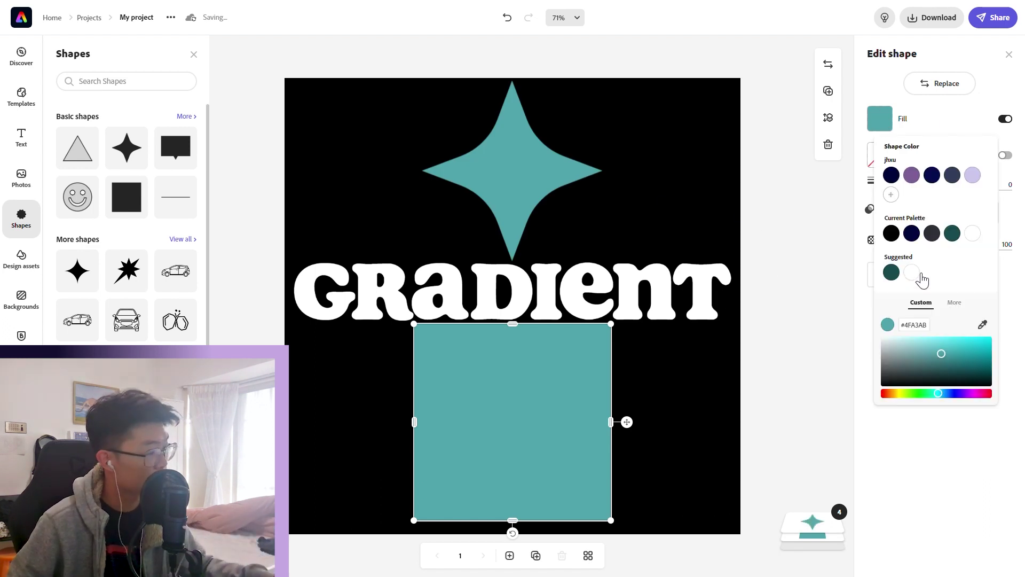
{"action": "left_click", "coordinate": [916, 279]}
- Fill the star white, shrink it, and place it at the top-left of the page
{"action": "left_click", "coordinate": [529, 187]}
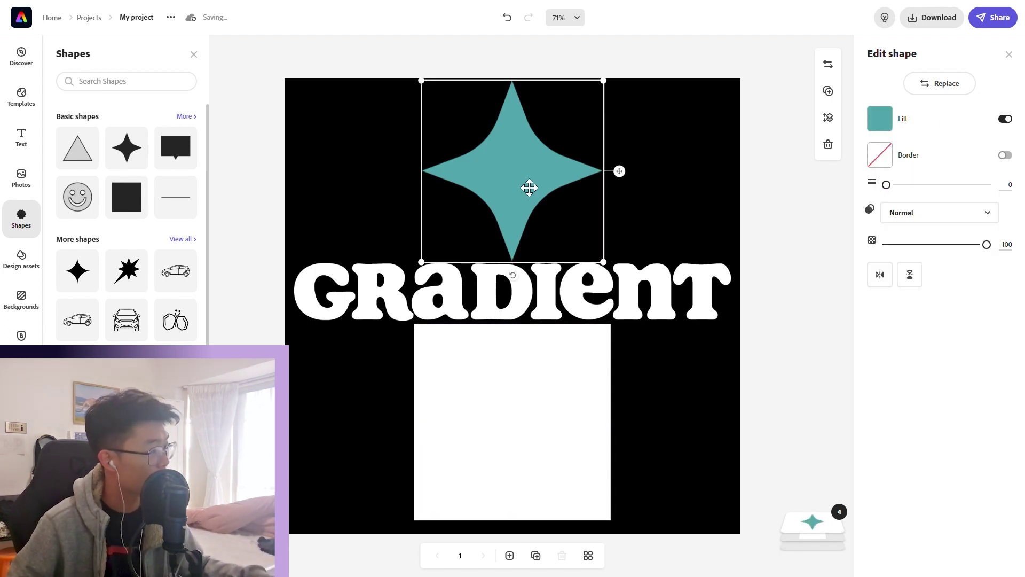
{"action": "left_click", "coordinate": [880, 118]}
{"action": "left_click", "coordinate": [911, 272]}
{"action": "left_click_drag", "start_coordinate": [605, 84], "coordinate": [515, 161]}
{"action": "left_click_drag", "start_coordinate": [485, 230], "coordinate": [400, 173]}
{"action": "left_click", "coordinate": [826, 291]}
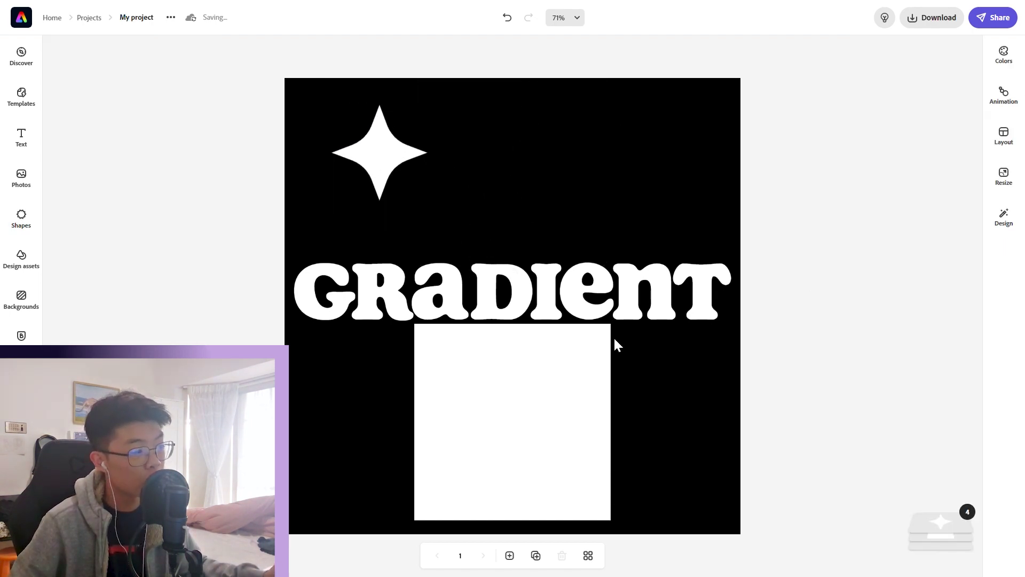
- Shrink the white square and move it to the page's lower right
{"action": "left_click", "coordinate": [459, 396]}
{"action": "left_click_drag", "start_coordinate": [416, 326], "coordinate": [543, 453]}
{"action": "left_click_drag", "start_coordinate": [576, 502], "coordinate": [663, 464]}
{"action": "left_click", "coordinate": [778, 406]}
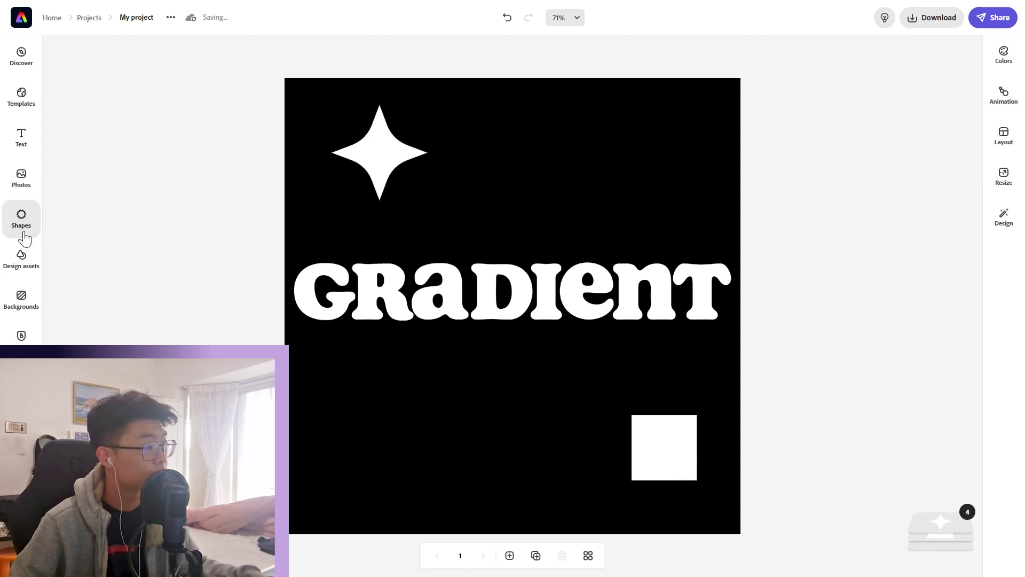
- Add the flower bouquet graphic from the design assets to the page
{"action": "left_click", "coordinate": [22, 262]}
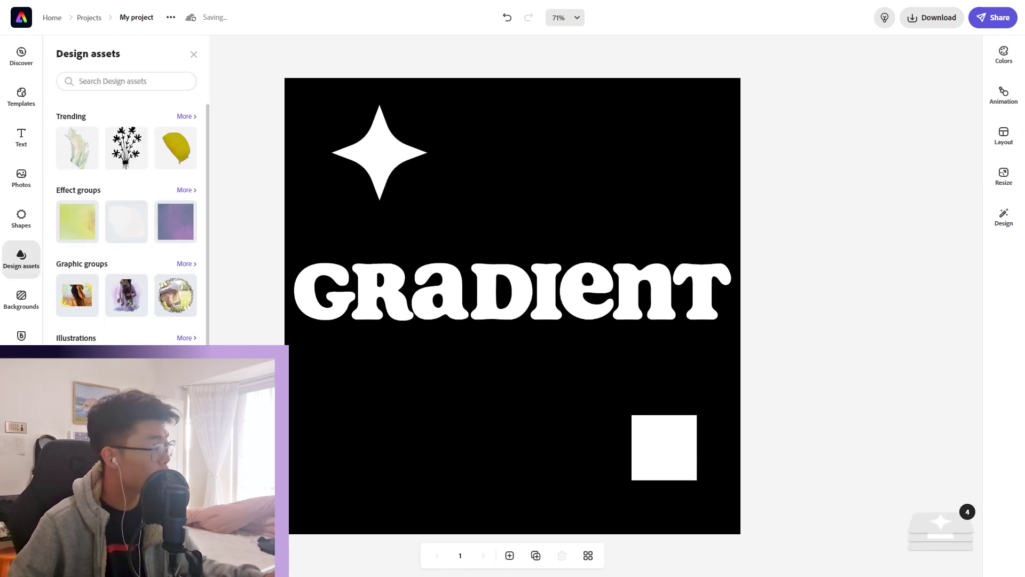
{"action": "scroll", "coordinate": [177, 214], "scroll_direction": "down", "scroll_amount": 4}
{"action": "scroll", "coordinate": [184, 165], "scroll_direction": "up", "scroll_amount": 4}
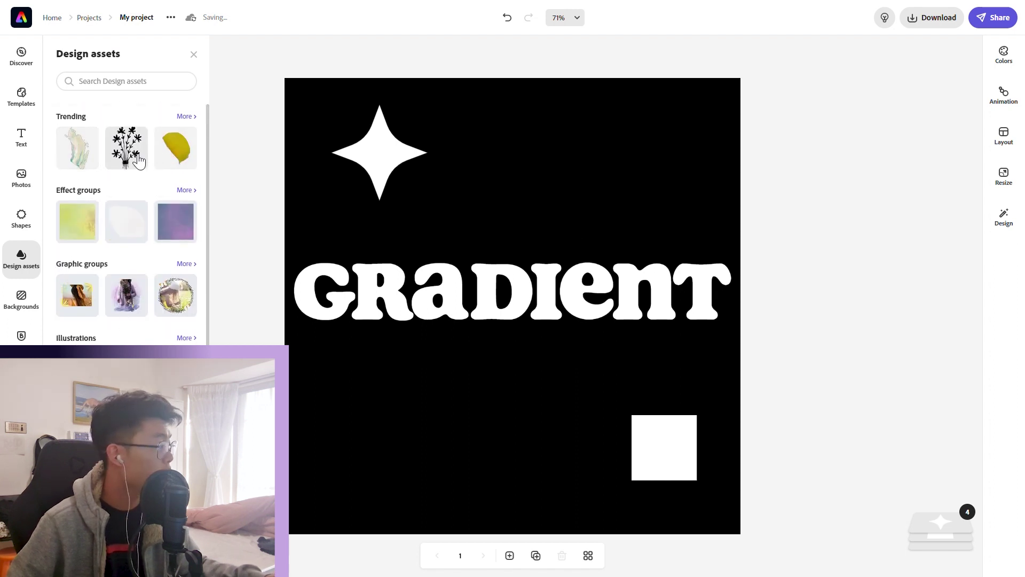
{"action": "left_click_drag", "start_coordinate": [138, 160], "coordinate": [316, 381]}
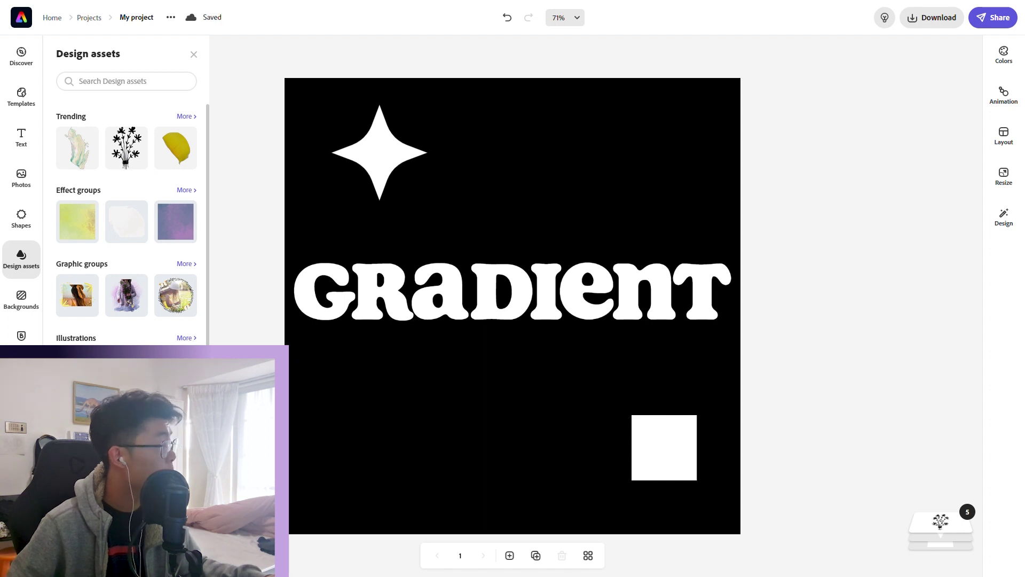
- Apply a Duotone filter to the flower with both colours set to white
{"action": "mouse_move", "coordinate": [938, 521]}
{"action": "left_click", "coordinate": [939, 408]}
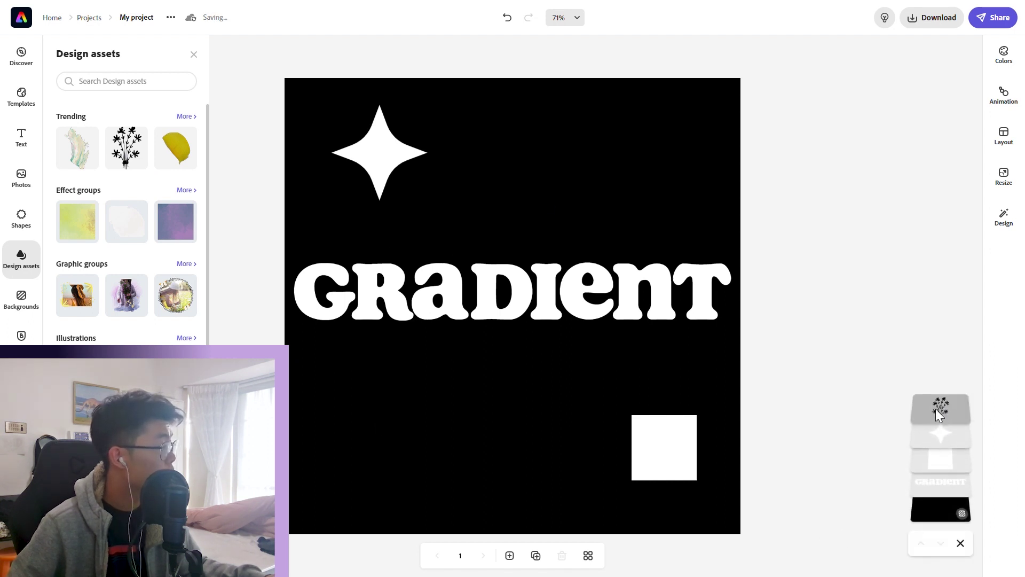
{"action": "left_click", "coordinate": [992, 321]}
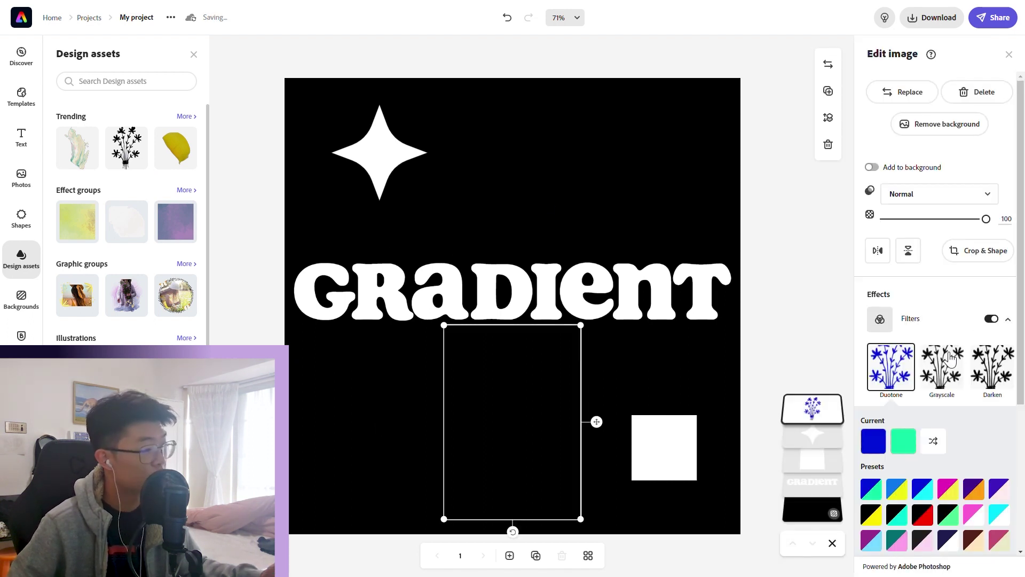
{"action": "left_click", "coordinate": [873, 441]}
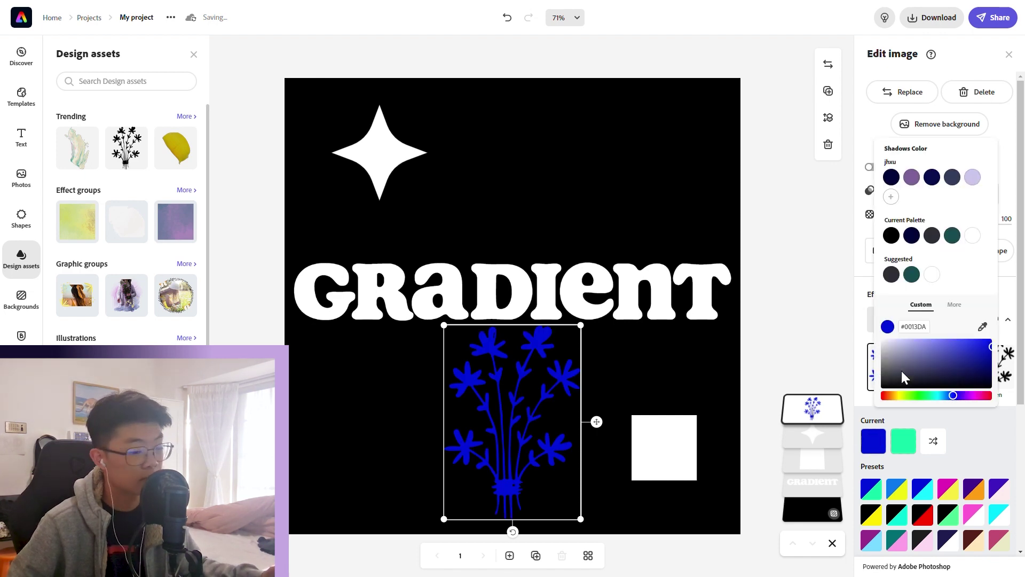
{"action": "left_click", "coordinate": [902, 371]}
{"action": "left_click", "coordinate": [914, 444]}
{"action": "left_click", "coordinate": [899, 367]}
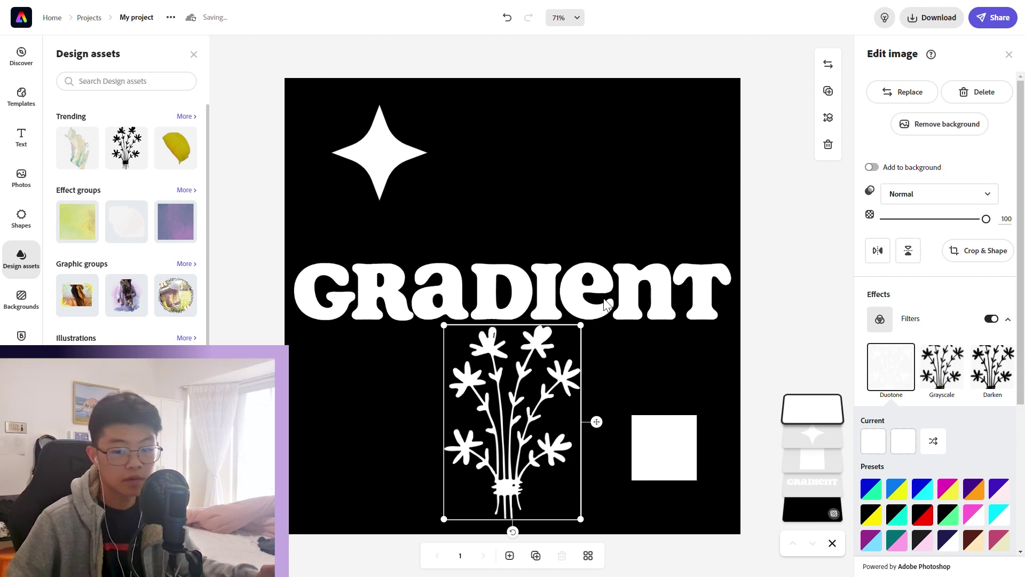
{"action": "left_click", "coordinate": [193, 54]}
- Shrink the flower, tilt it slightly, and move it up toward the lower left
{"action": "left_click_drag", "start_coordinate": [593, 331], "coordinate": [534, 392]}
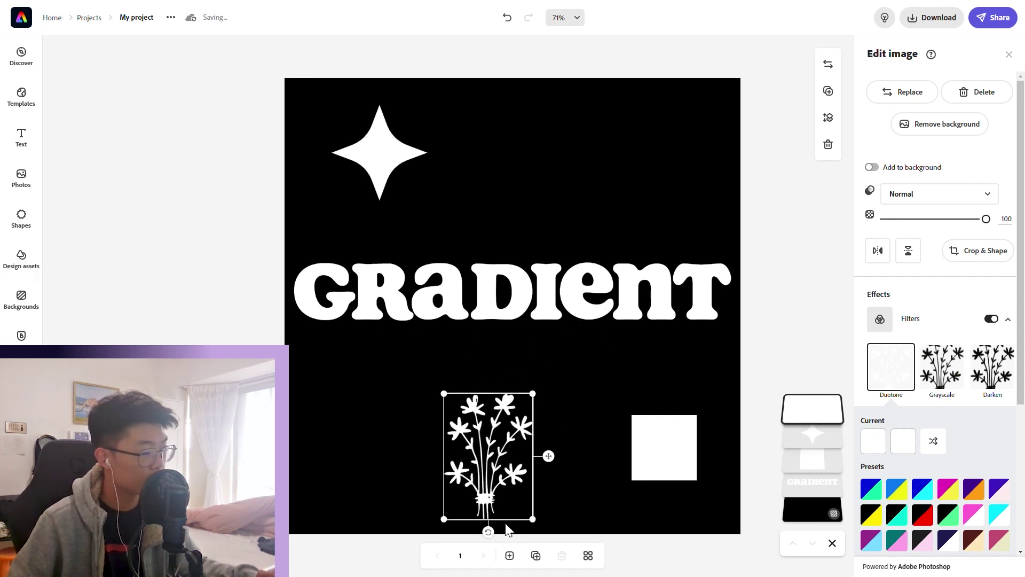
{"action": "left_click_drag", "start_coordinate": [488, 533], "coordinate": [505, 532]}
{"action": "left_click_drag", "start_coordinate": [463, 458], "coordinate": [377, 414]}
{"action": "left_click", "coordinate": [670, 485]}
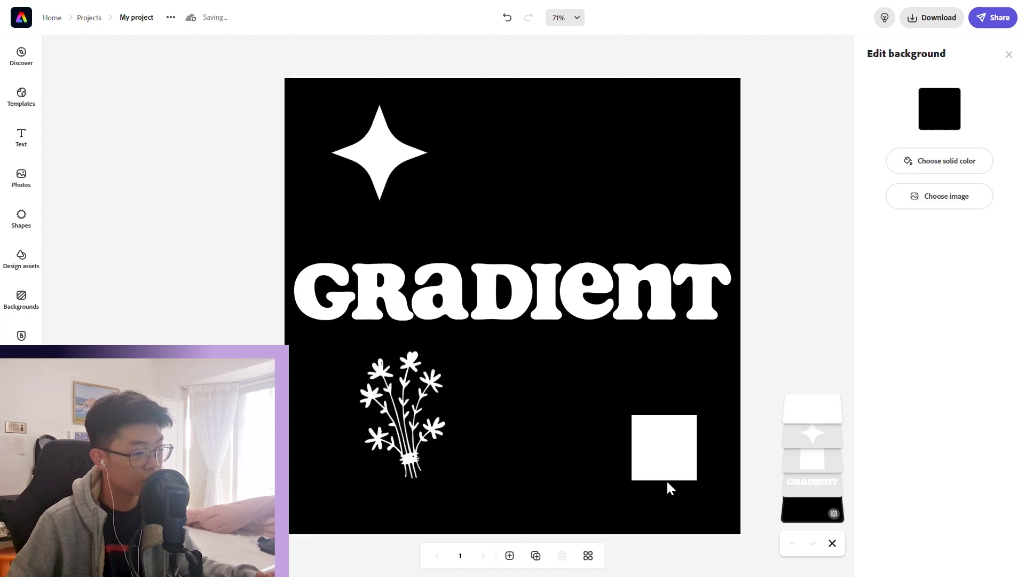
- Tilt the square about 25 degrees, shift it up-left, and centre the star above the title
{"action": "left_click", "coordinate": [681, 473]}
{"action": "left_click_drag", "start_coordinate": [665, 494], "coordinate": [649, 488]}
{"action": "left_click_drag", "start_coordinate": [663, 446], "coordinate": [616, 414]}
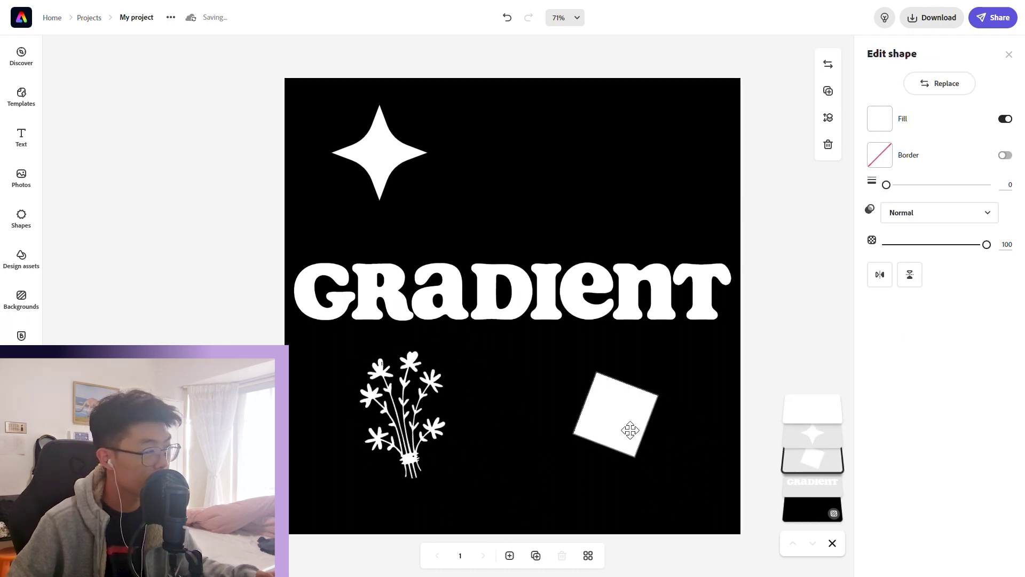
{"action": "left_click", "coordinate": [387, 168]}
{"action": "left_click_drag", "start_coordinate": [387, 169], "coordinate": [520, 198]}
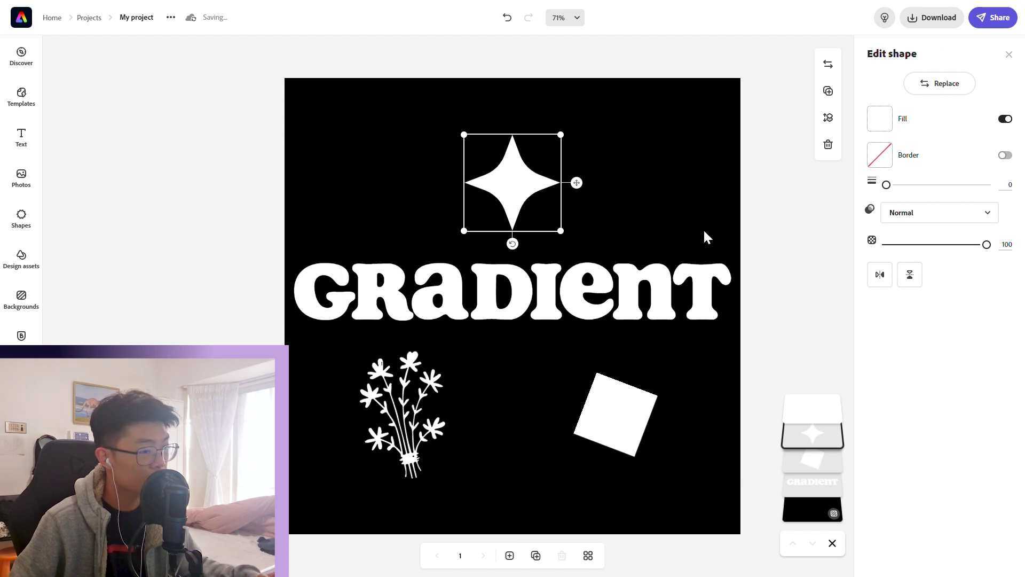
{"action": "left_click", "coordinate": [776, 251]}
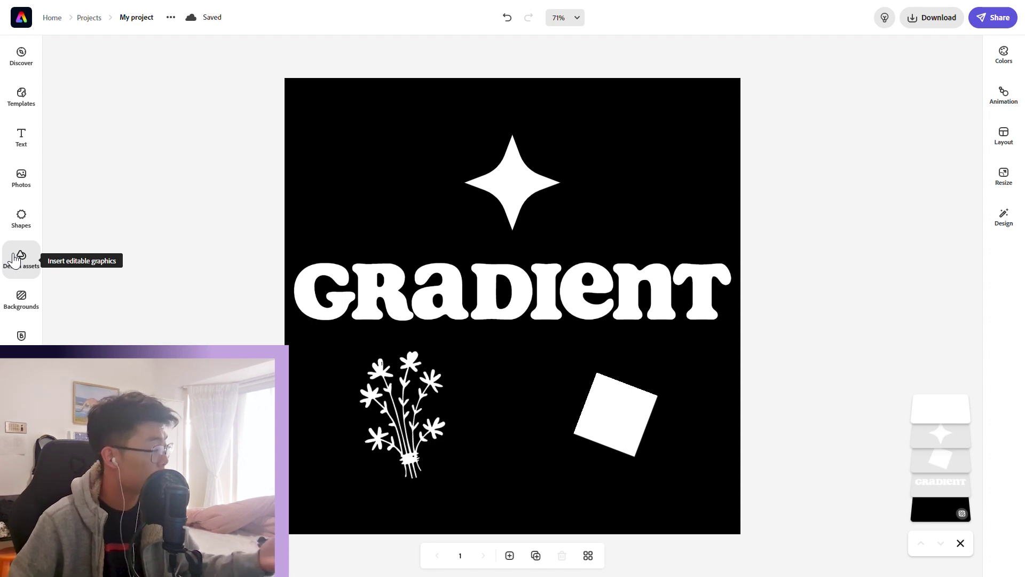
- Search backgrounds for 'gradient' and apply the rainbow gradient to the page
{"action": "left_click", "coordinate": [24, 305]}
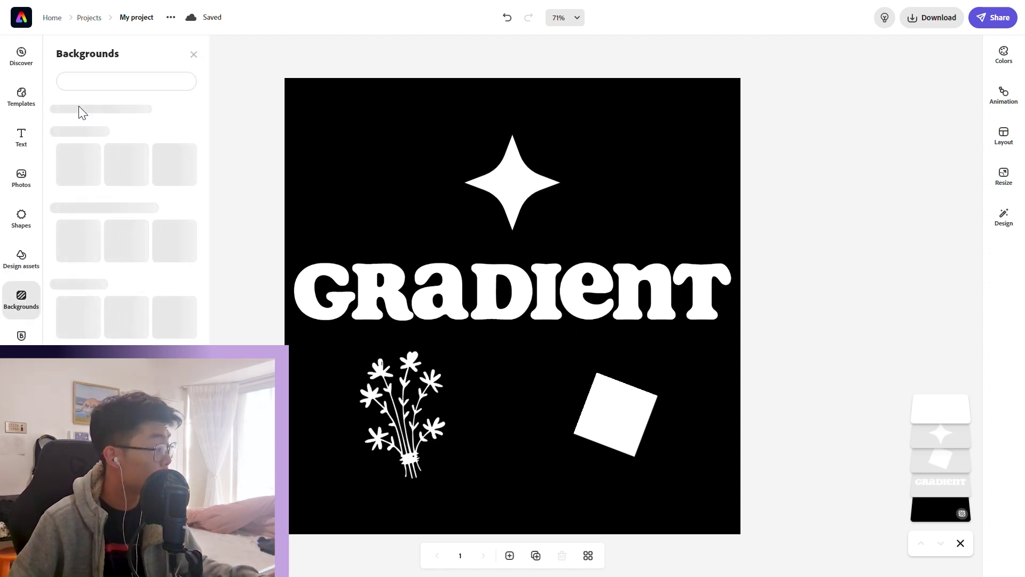
{"action": "left_click", "coordinate": [118, 115]}
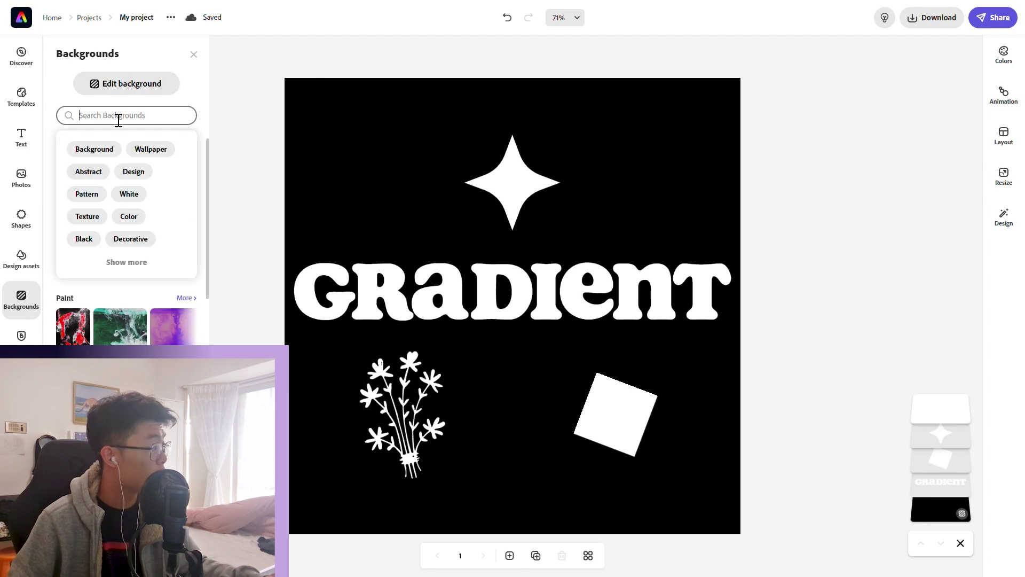
{"action": "type", "text": "grad"}
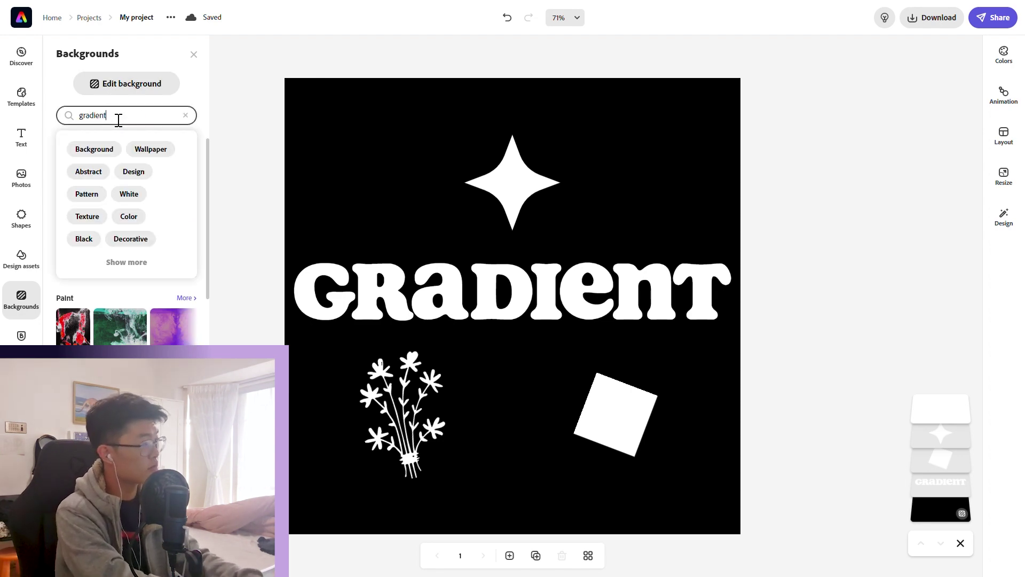
{"action": "type", "text": "ient"}
{"action": "key", "text": "Return"}
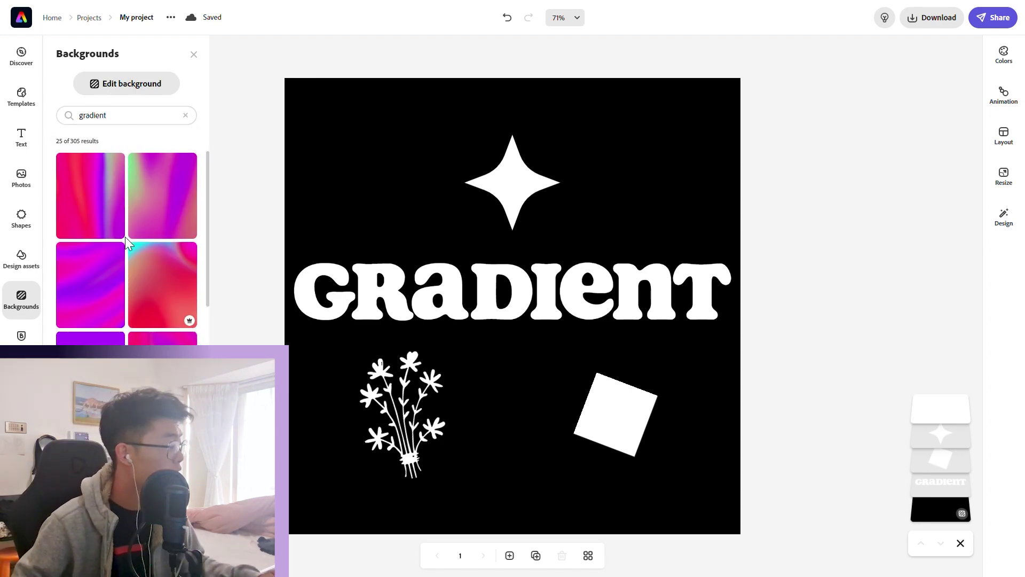
{"action": "scroll", "coordinate": [128, 243], "scroll_direction": "down", "scroll_amount": 10}
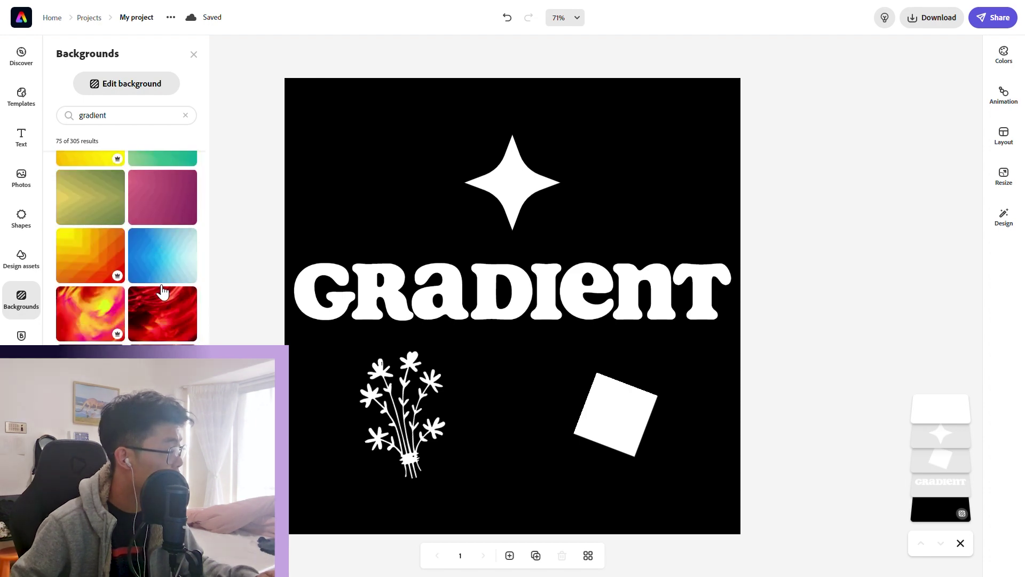
{"action": "scroll", "coordinate": [163, 293], "scroll_direction": "down", "scroll_amount": 10}
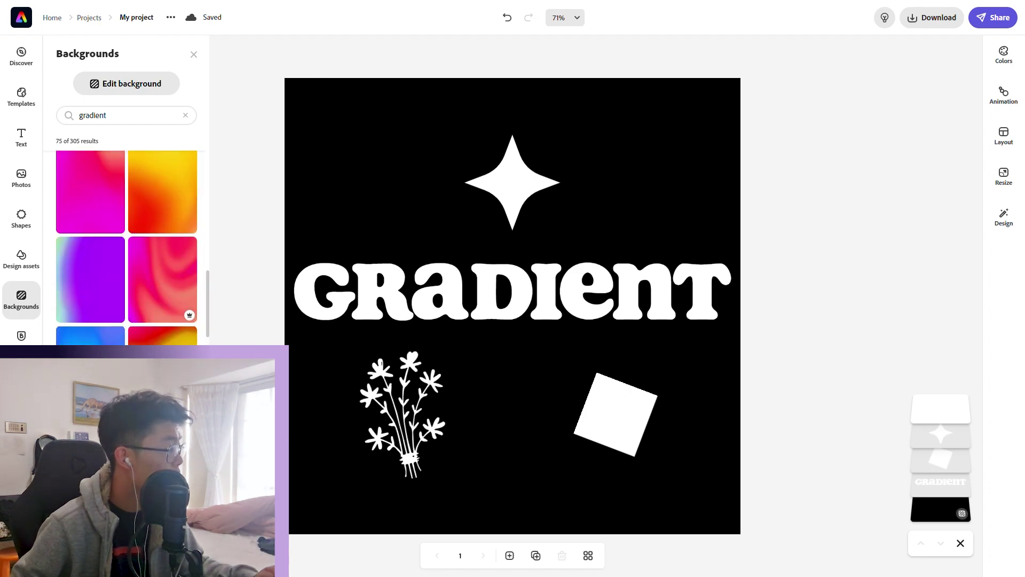
{"action": "scroll", "coordinate": [171, 270], "scroll_direction": "up", "scroll_amount": 1}
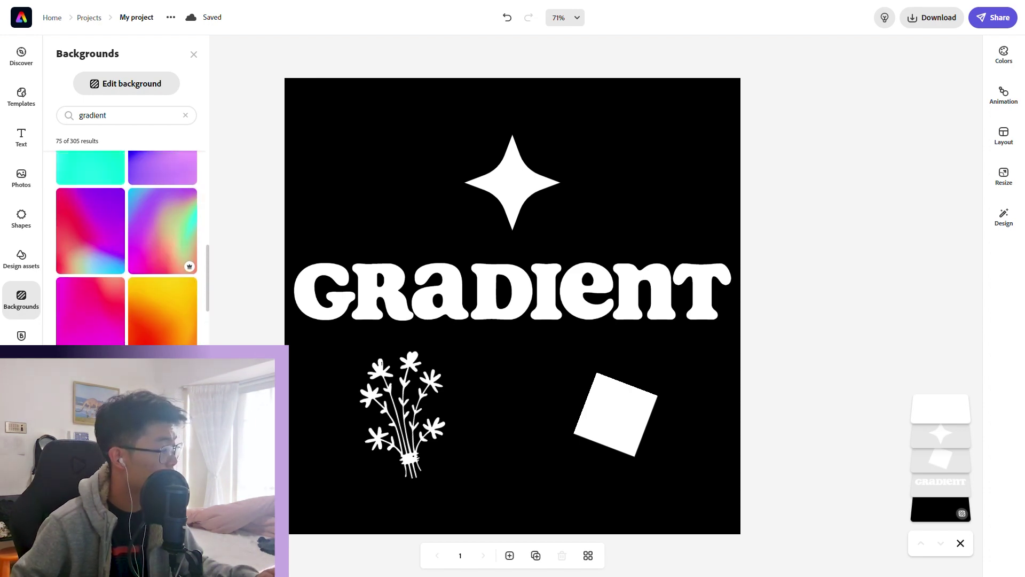
{"action": "left_click", "coordinate": [163, 310]}
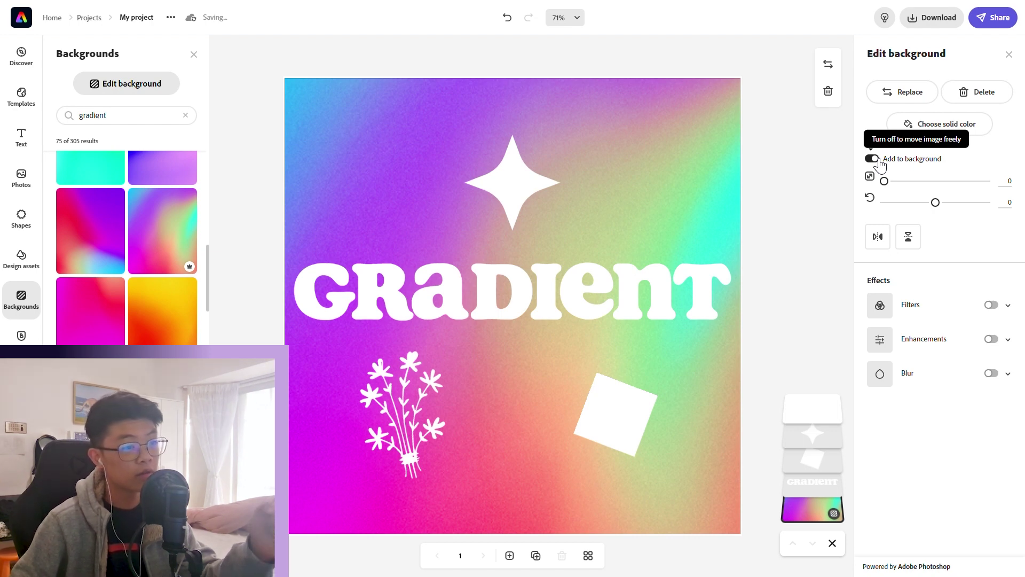
- Turn off Add to background and stretch the gradient image edge to edge across the page
{"action": "left_click", "coordinate": [876, 159]}
{"action": "left_click_drag", "start_coordinate": [714, 171], "coordinate": [609, 149]}
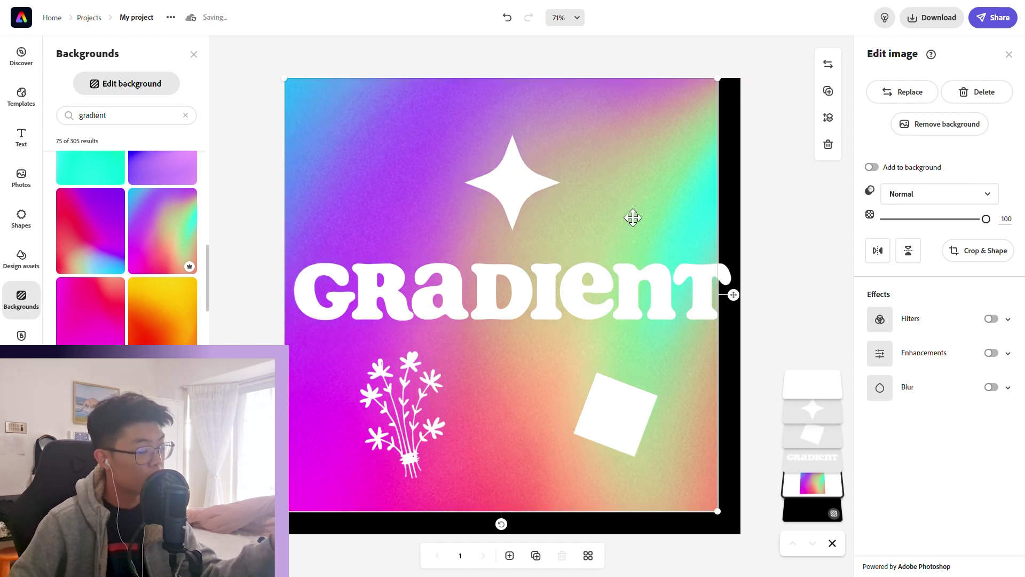
{"action": "left_click_drag", "start_coordinate": [722, 520], "coordinate": [743, 544]}
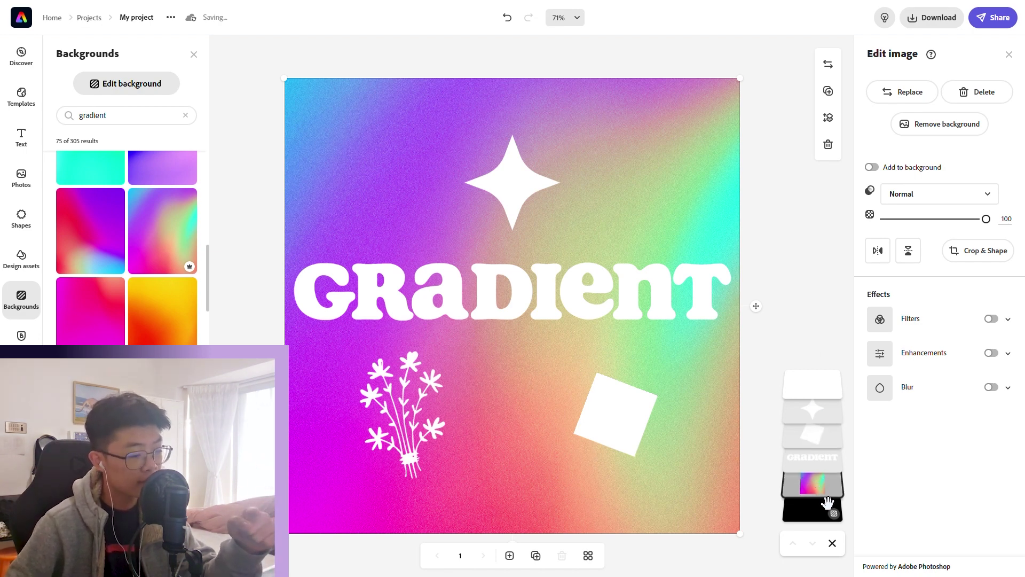
- Move the gradient layer above the text and shapes and set its blend mode to Multiply
{"action": "left_click_drag", "start_coordinate": [828, 502], "coordinate": [819, 385]}
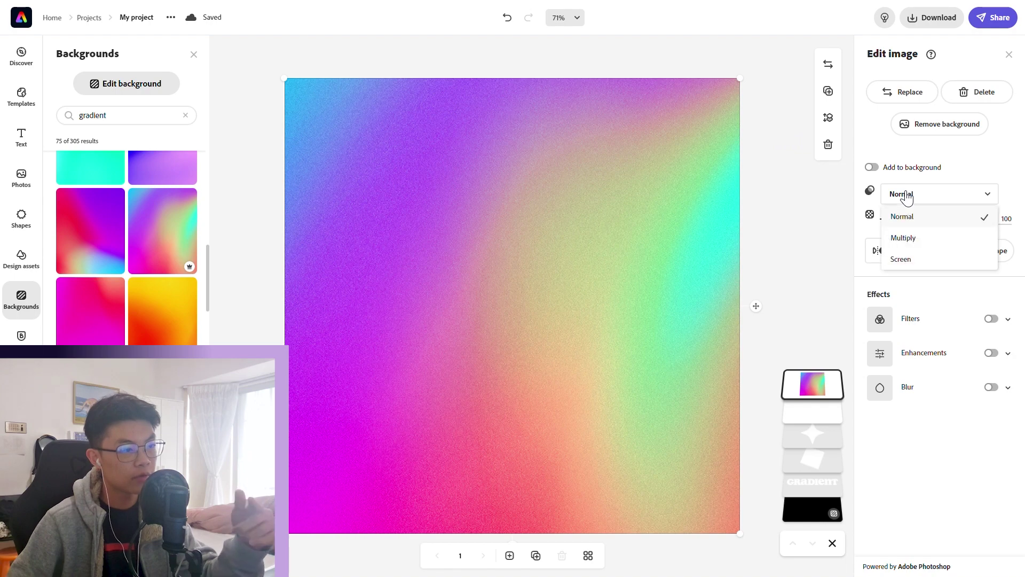
{"action": "left_click", "coordinate": [903, 238]}
{"action": "left_click", "coordinate": [829, 279]}
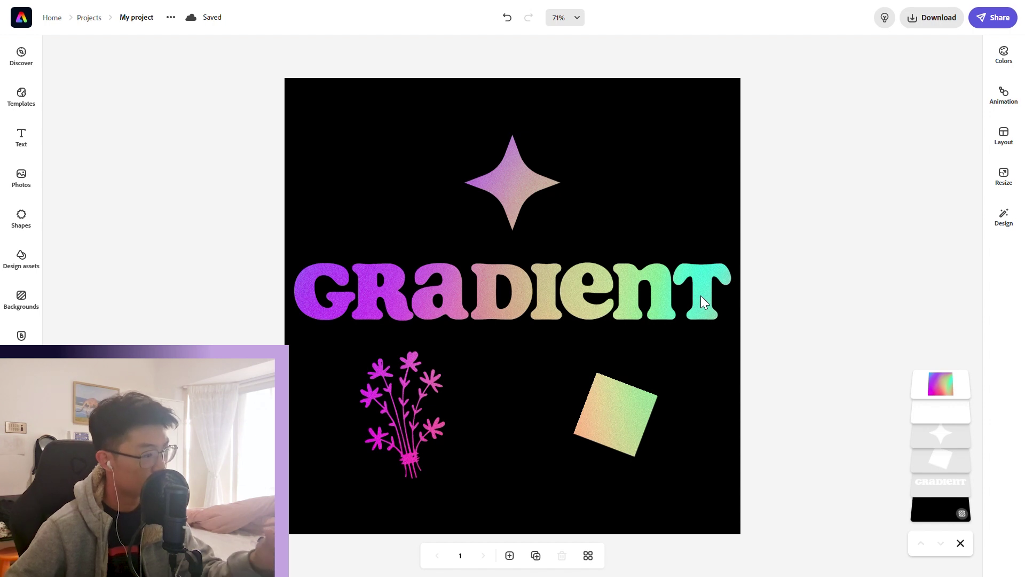
- Switch the gradient to Normal, shrink it to a square over the star, then return to Multiply
{"action": "left_click", "coordinate": [702, 297]}
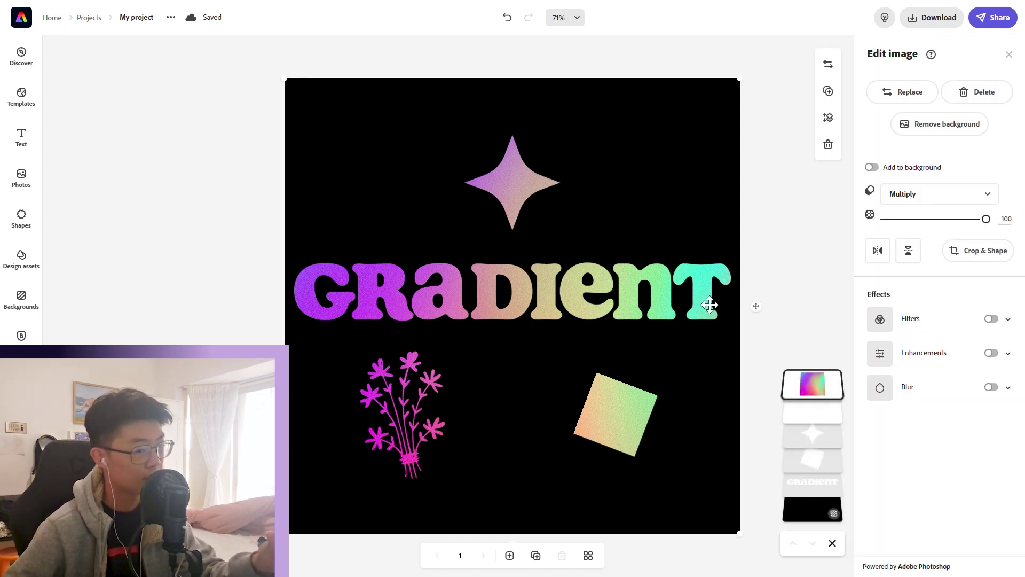
{"action": "left_click", "coordinate": [985, 199]}
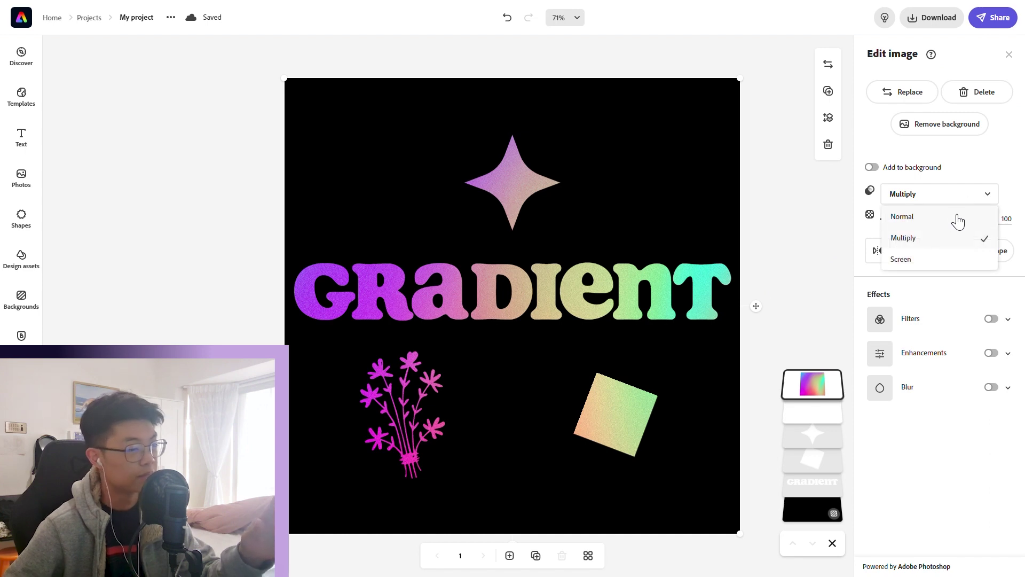
{"action": "left_click", "coordinate": [956, 217]}
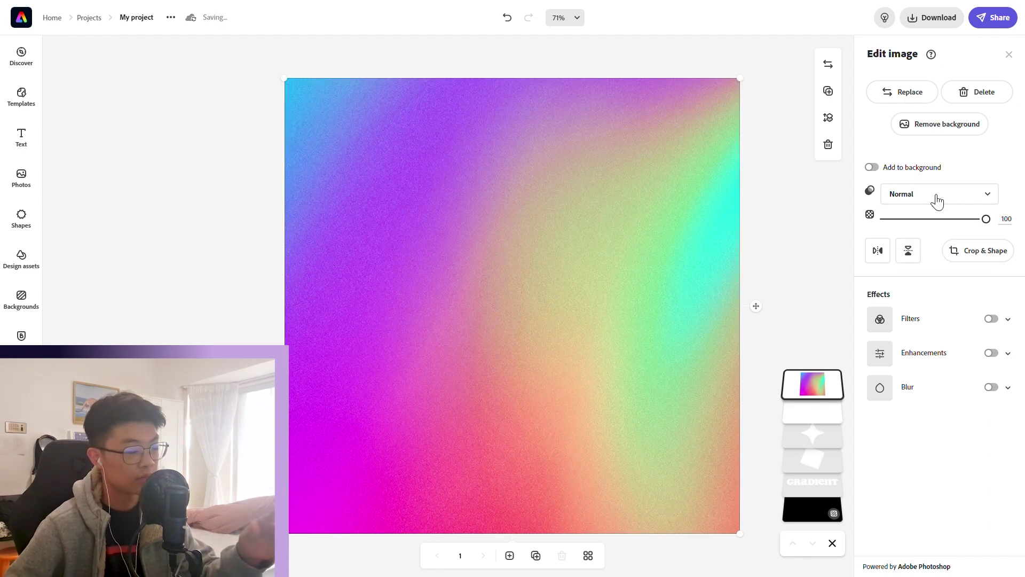
{"action": "left_click_drag", "start_coordinate": [737, 531], "coordinate": [517, 213]}
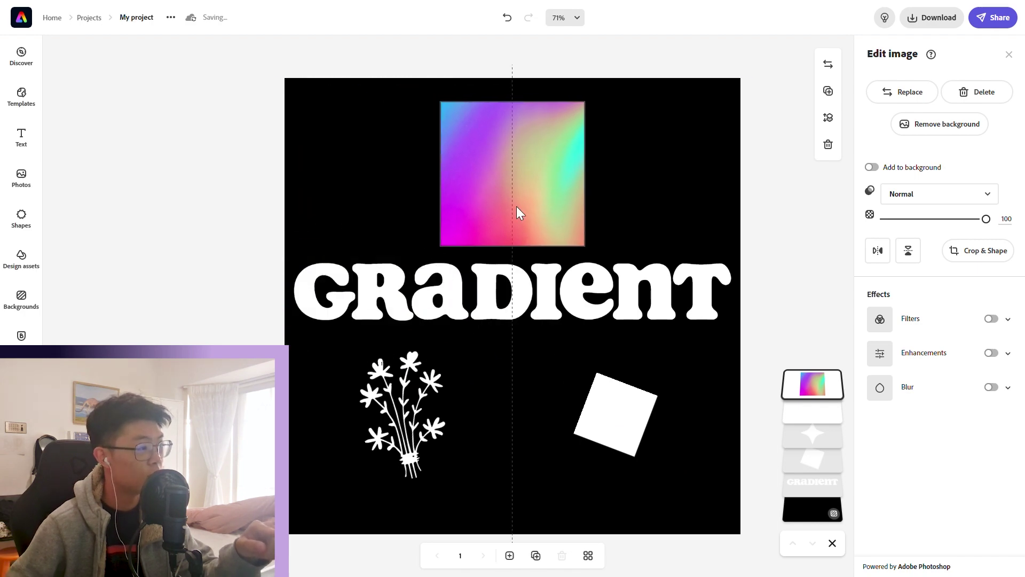
{"action": "left_click", "coordinate": [908, 195]}
{"action": "left_click", "coordinate": [903, 229]}
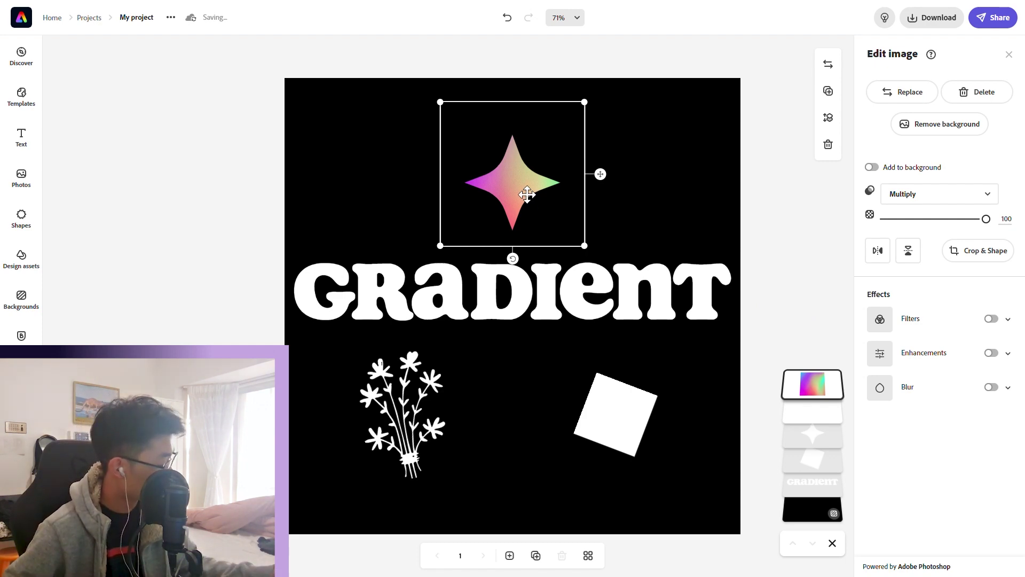
- Duplicate the gradient image, enlarge it across the page, and crop it to a thin strip
{"action": "key", "text": "ctrl+d"}
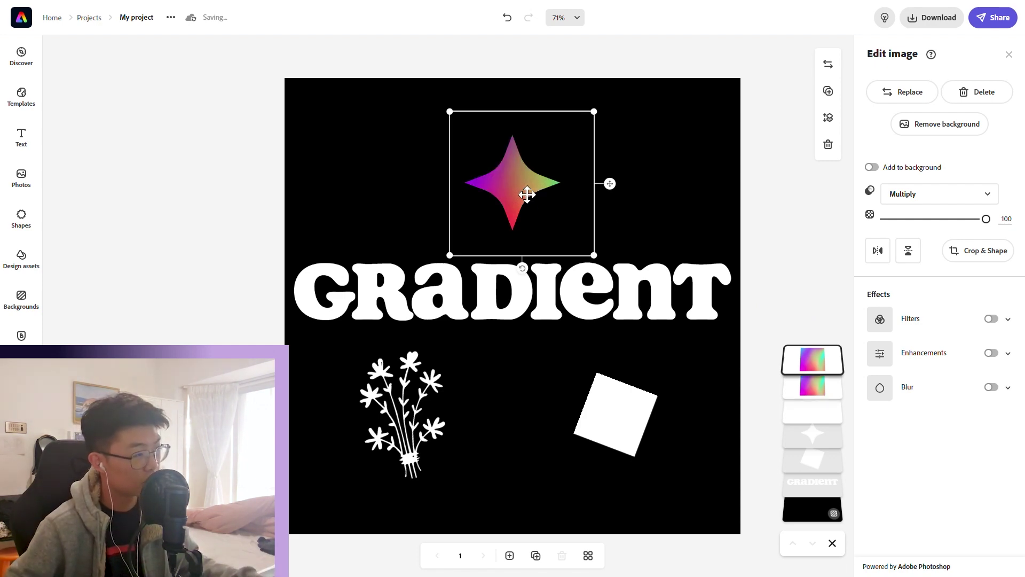
{"action": "left_click_drag", "start_coordinate": [534, 195], "coordinate": [369, 270]}
{"action": "left_click_drag", "start_coordinate": [438, 343], "coordinate": [825, 567]}
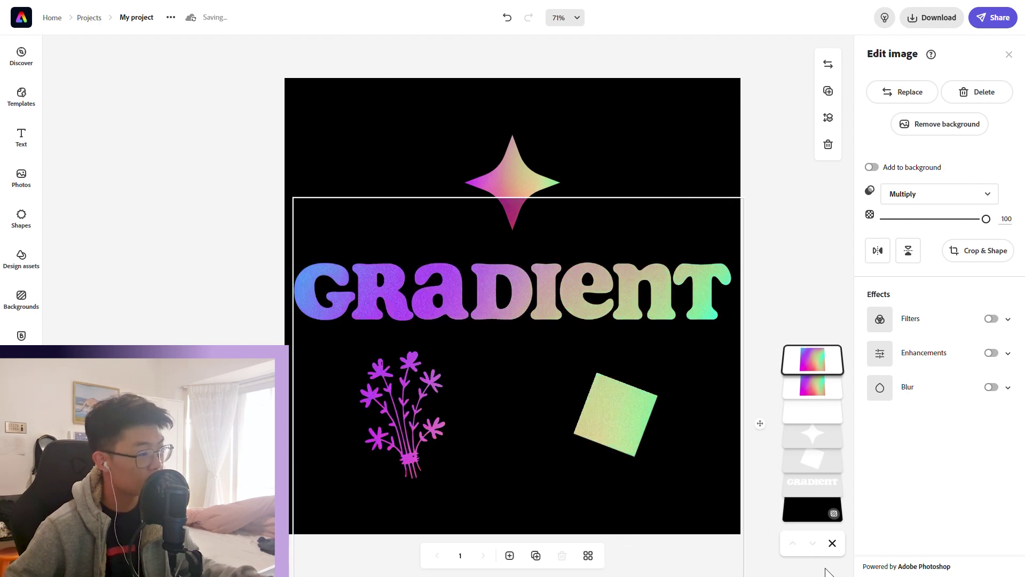
{"action": "left_click", "coordinate": [972, 251]}
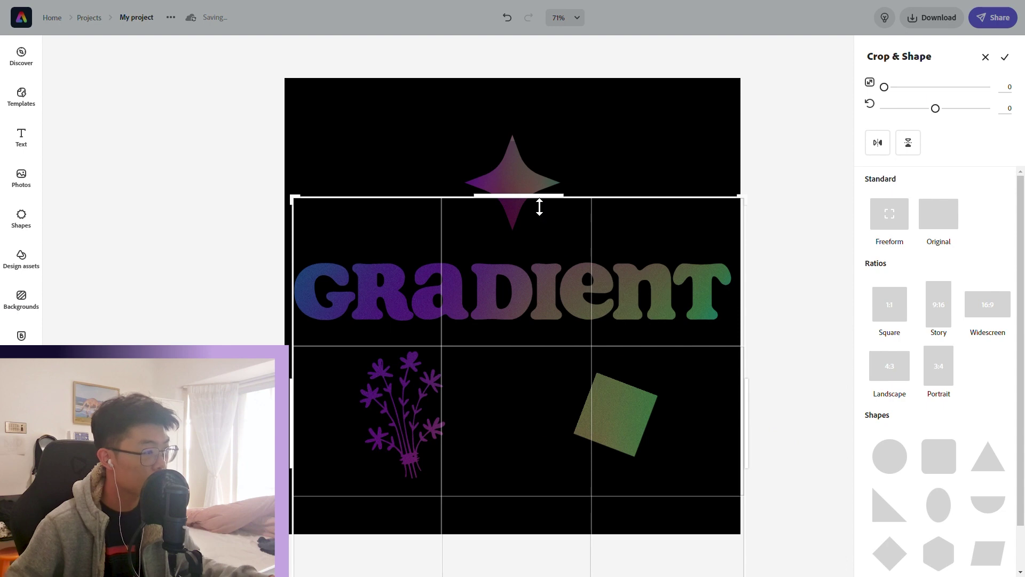
{"action": "left_click_drag", "start_coordinate": [540, 206], "coordinate": [575, 531]}
{"action": "left_click_drag", "start_coordinate": [558, 434], "coordinate": [556, 414]}
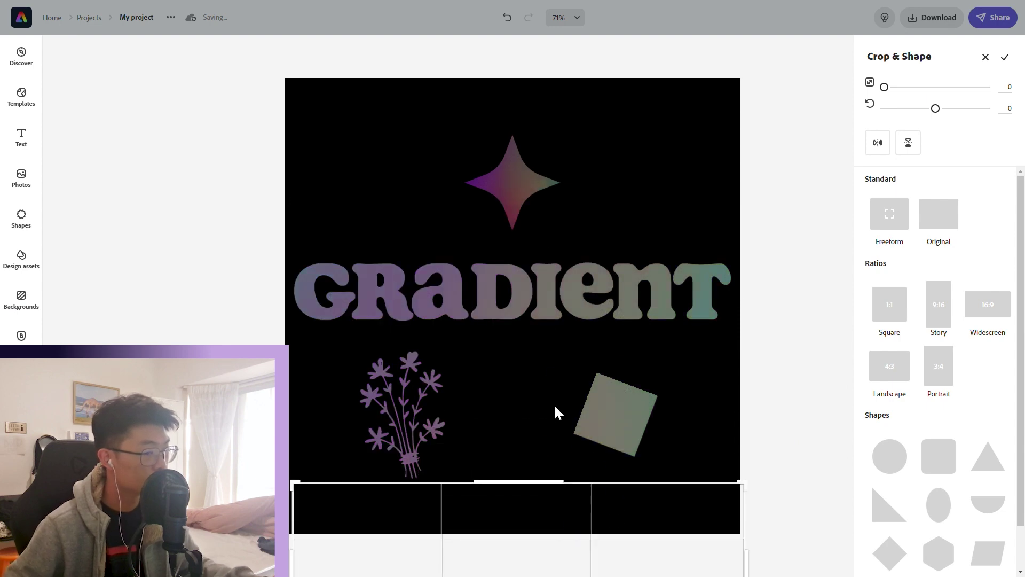
{"action": "left_click", "coordinate": [1005, 57]}
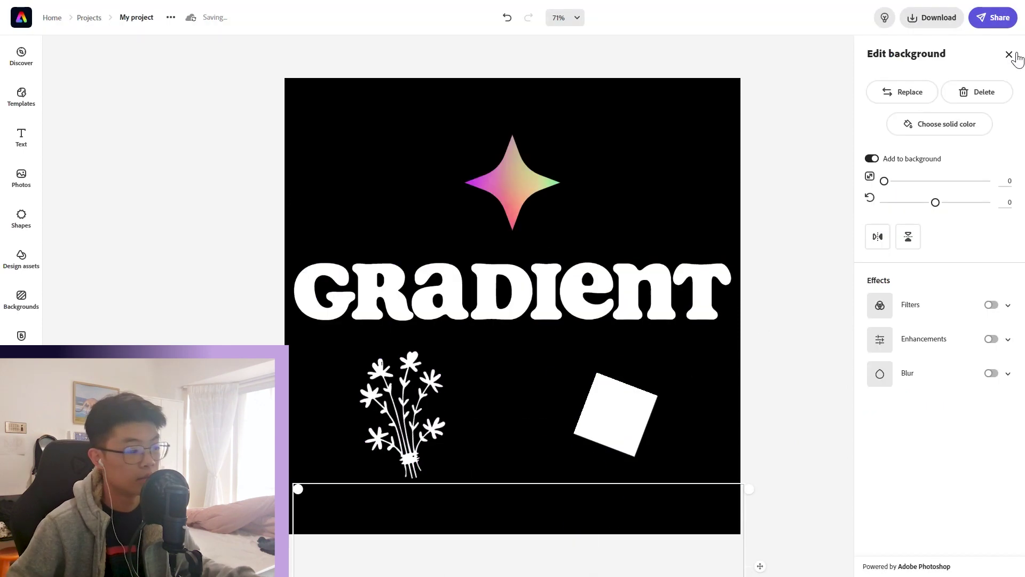
- Move the strip over GRADIENT and crop it tight to the letters, then start cropping a strip over the flower and square
{"action": "left_click", "coordinate": [623, 474]}
{"action": "left_click_drag", "start_coordinate": [611, 470], "coordinate": [612, 248]}
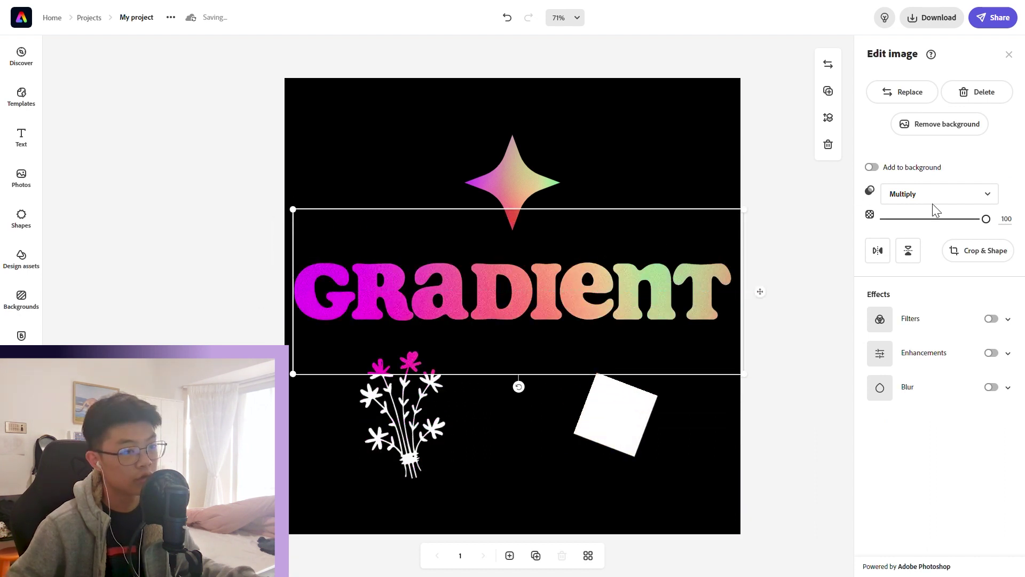
{"action": "left_click", "coordinate": [973, 253]}
{"action": "left_click_drag", "start_coordinate": [535, 388], "coordinate": [529, 344]}
{"action": "left_click_drag", "start_coordinate": [544, 232], "coordinate": [547, 255]}
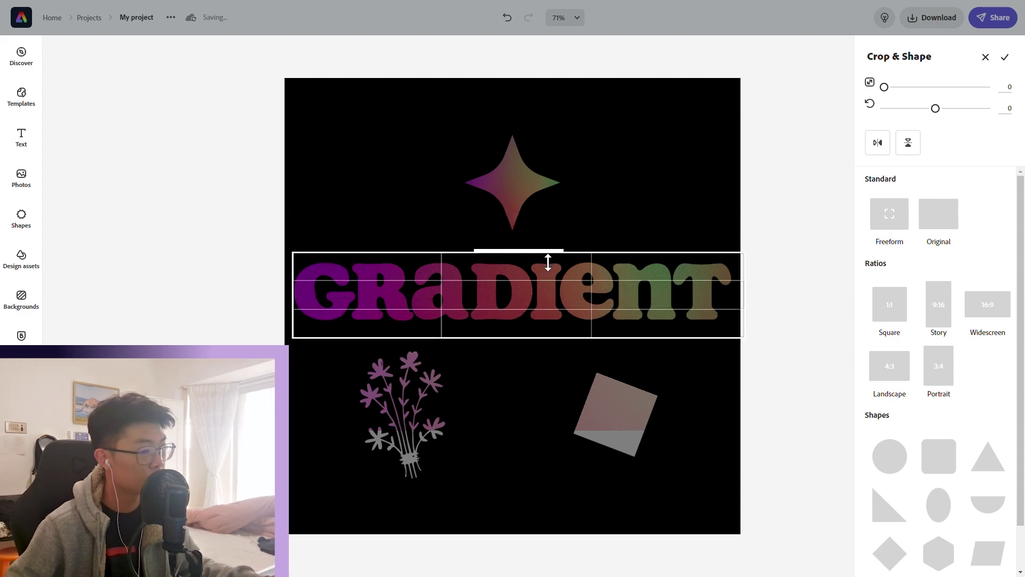
{"action": "left_click", "coordinate": [1006, 59]}
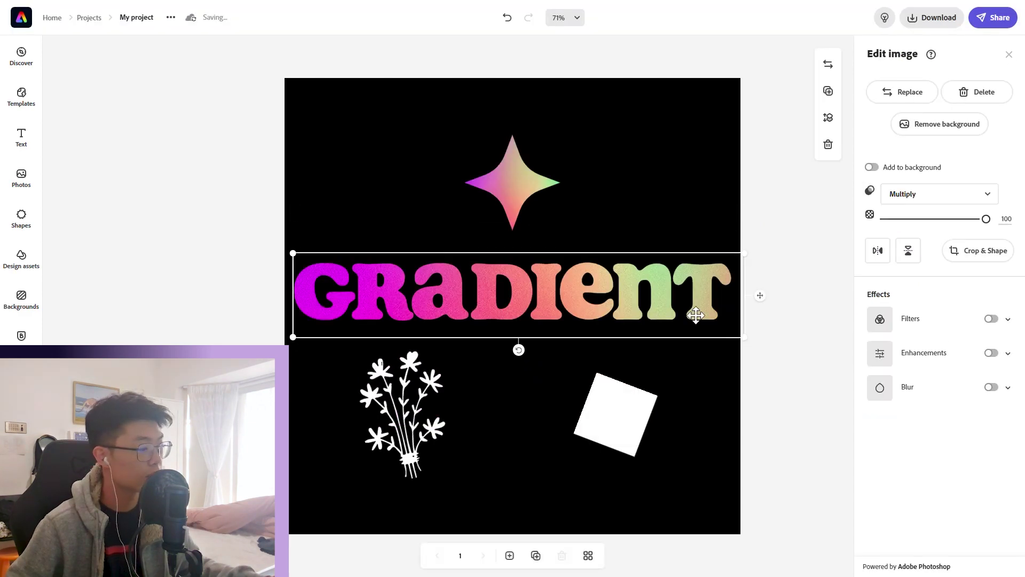
{"action": "left_click_drag", "start_coordinate": [651, 277], "coordinate": [576, 389]}
{"action": "left_click", "coordinate": [965, 264]}
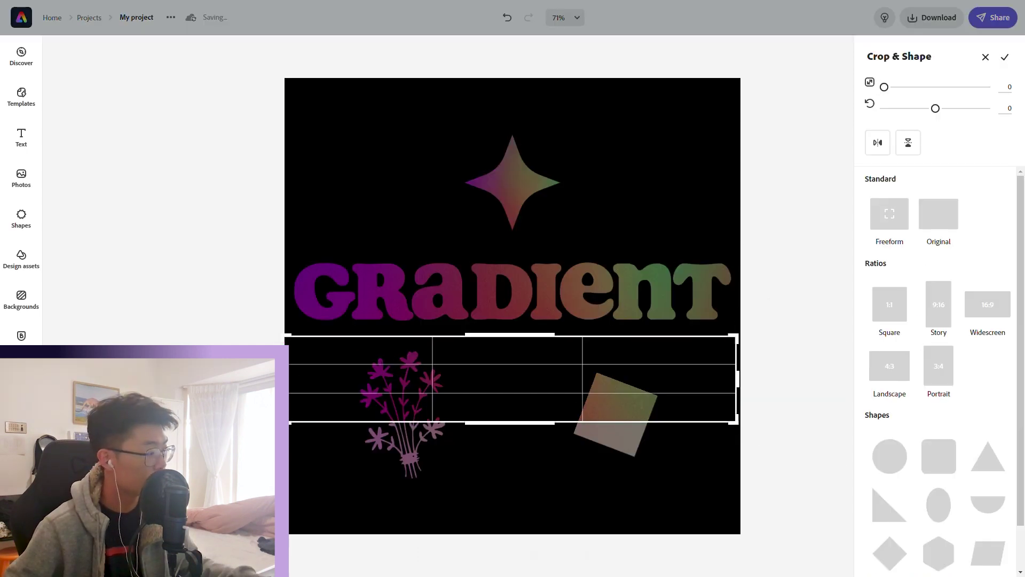
- Crop the gradient strip around the tilted square, rotate it about 180° and position it over the square
{"action": "left_click_drag", "start_coordinate": [295, 379], "coordinate": [528, 381]}
{"action": "left_click_drag", "start_coordinate": [631, 423], "coordinate": [640, 500]}
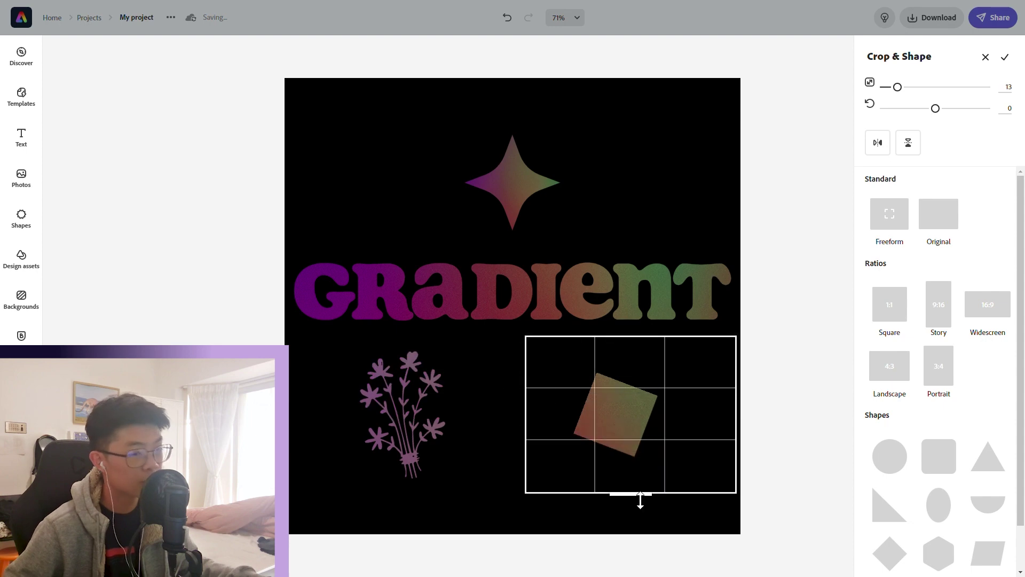
{"action": "left_click", "coordinate": [1005, 56]}
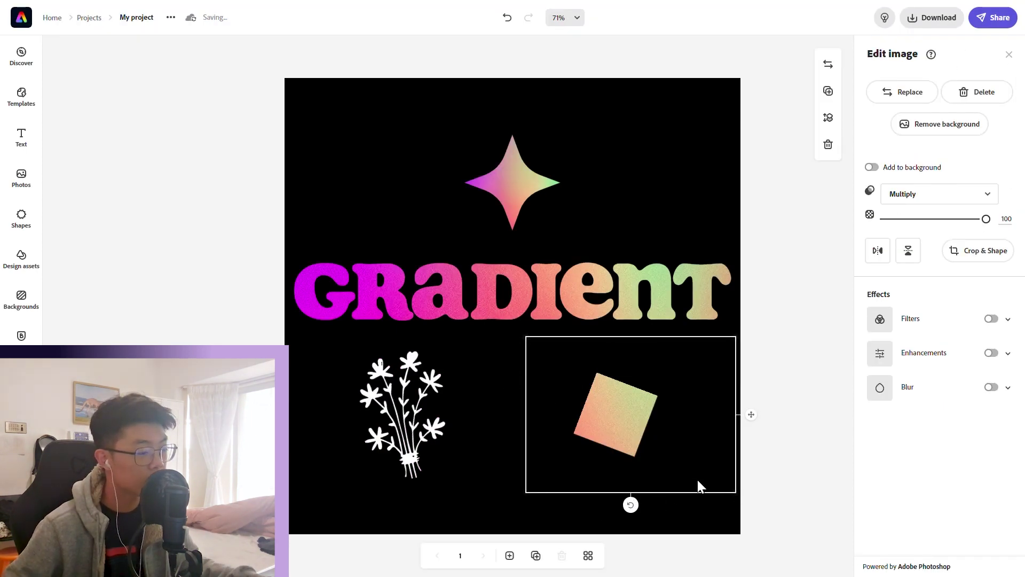
{"action": "left_click_drag", "start_coordinate": [630, 505], "coordinate": [626, 322]}
{"action": "left_click_drag", "start_coordinate": [607, 425], "coordinate": [554, 446]}
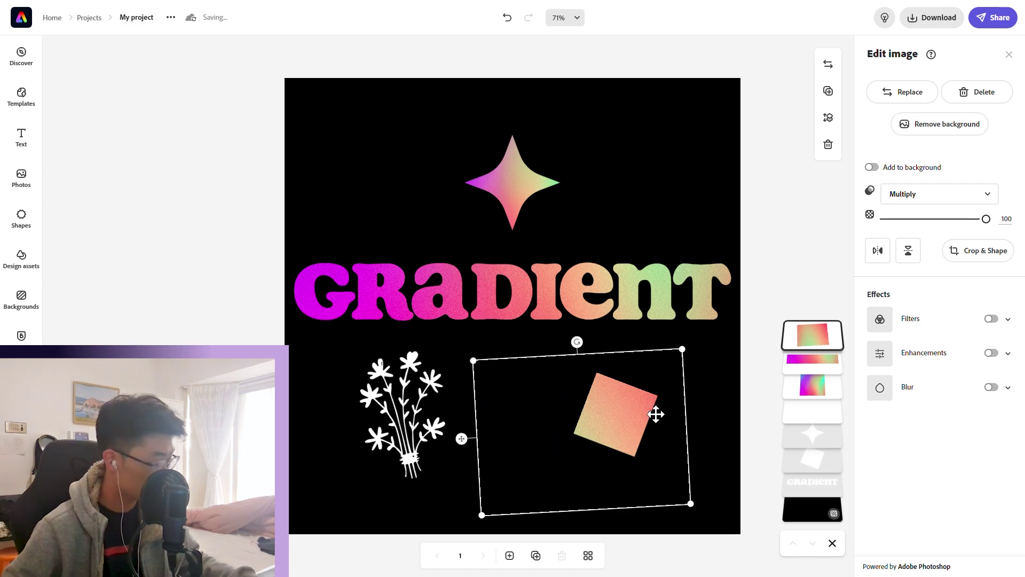
- Duplicate the square's gradient onto the flower bouquet and rotate the copy to about 45°
{"action": "key", "text": "ctrl+d"}
{"action": "left_click_drag", "start_coordinate": [646, 426], "coordinate": [381, 405]}
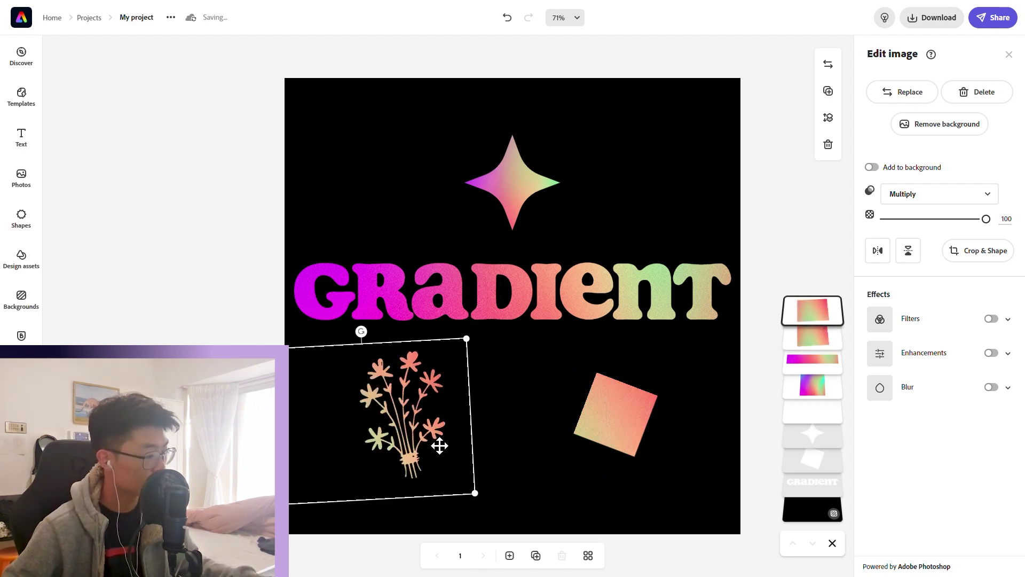
{"action": "left_click_drag", "start_coordinate": [361, 332], "coordinate": [425, 526]}
{"action": "left_click_drag", "start_coordinate": [292, 483], "coordinate": [361, 355]}
- Crop the flower gradient tightly around the bouquet and deselect to view the finished design
{"action": "left_click", "coordinate": [1007, 254]}
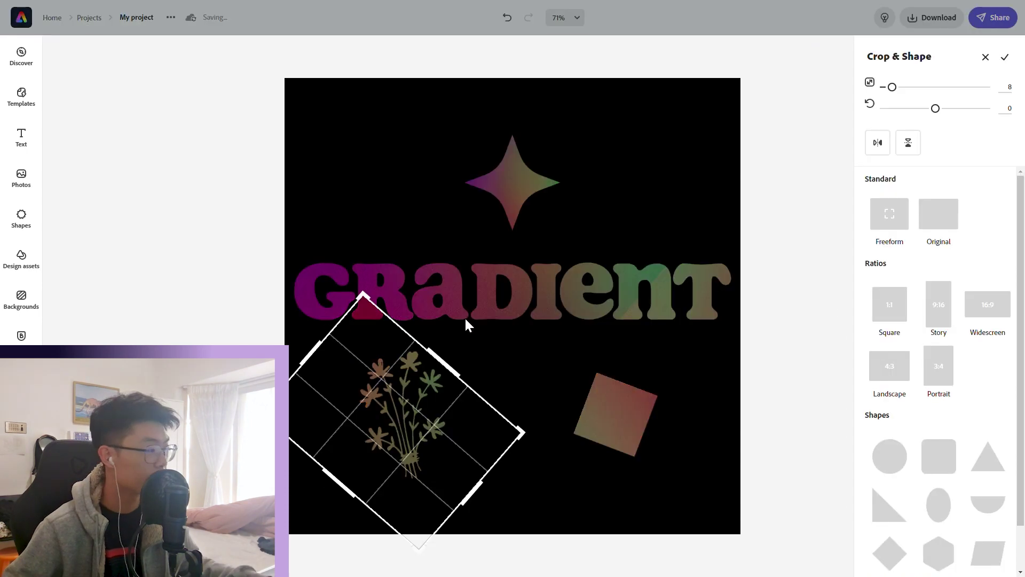
{"action": "left_click_drag", "start_coordinate": [315, 359], "coordinate": [345, 382]}
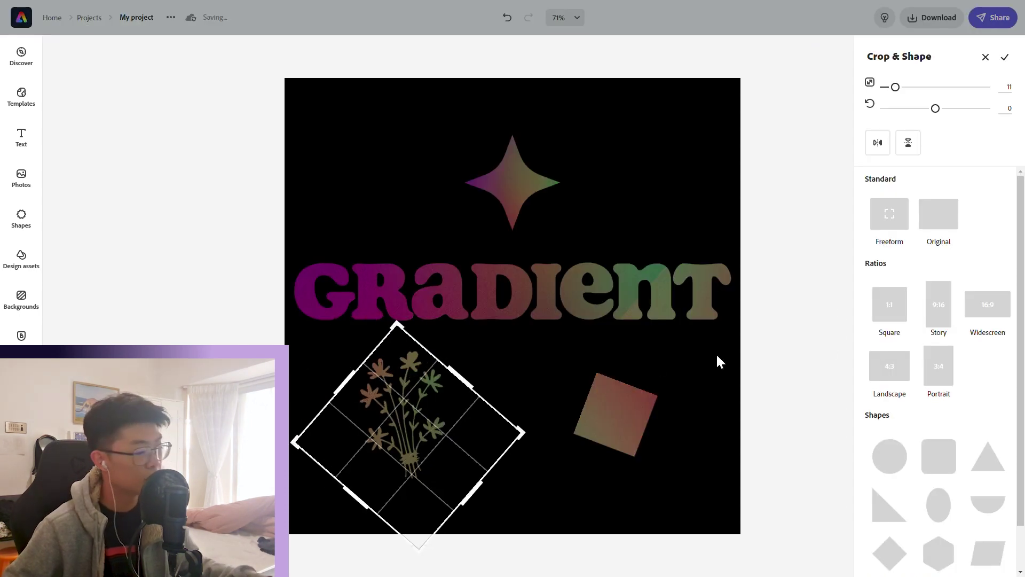
{"action": "left_click", "coordinate": [1005, 57]}
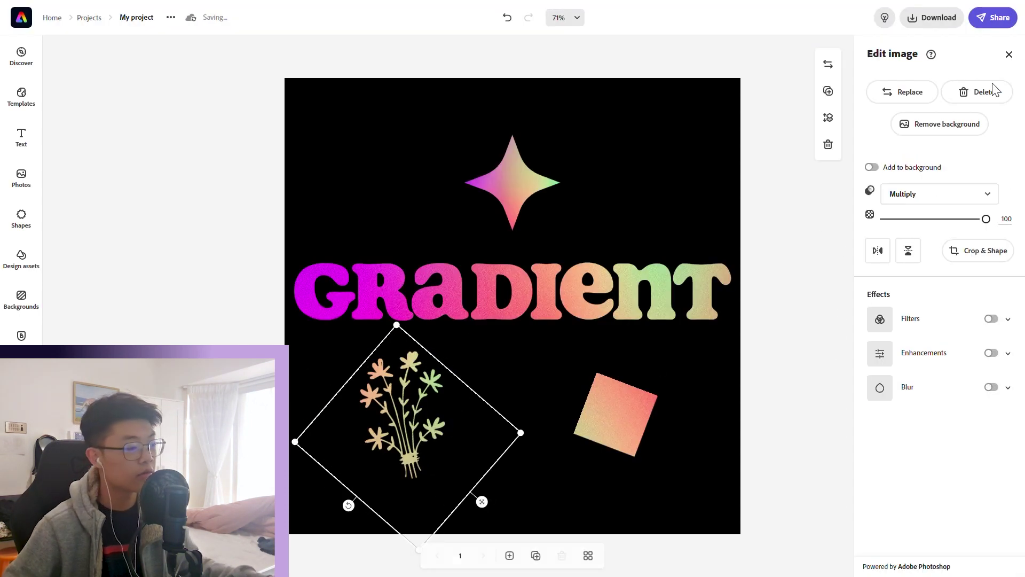
{"action": "left_click", "coordinate": [801, 344]}
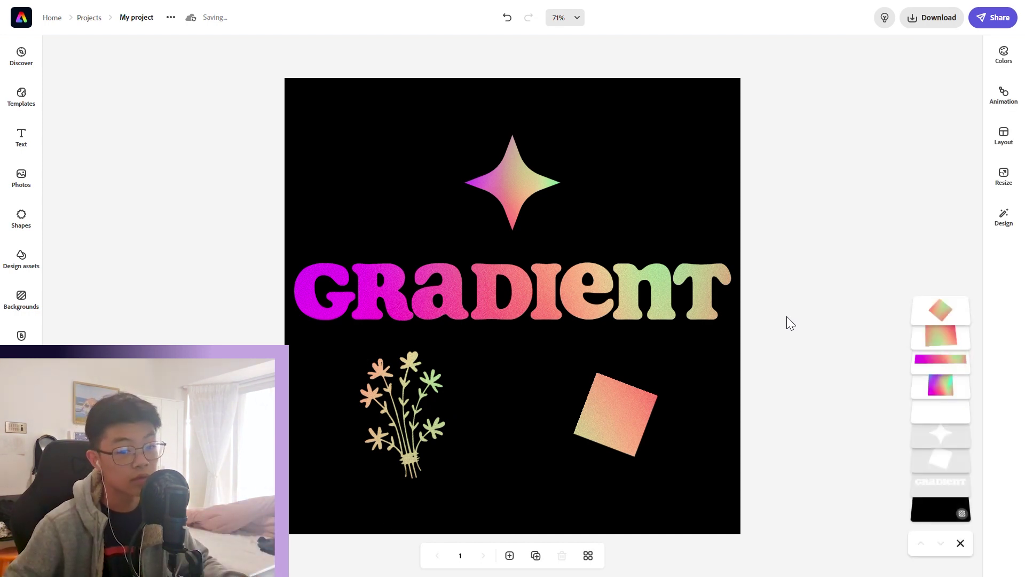
{"action": "left_click", "coordinate": [941, 21]}
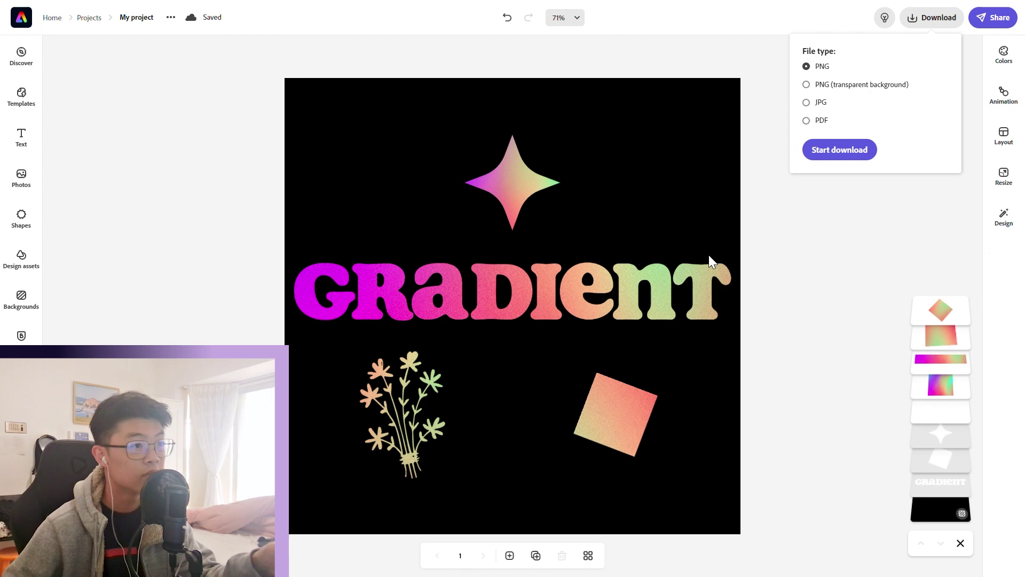
{"action": "left_click", "coordinate": [832, 264]}
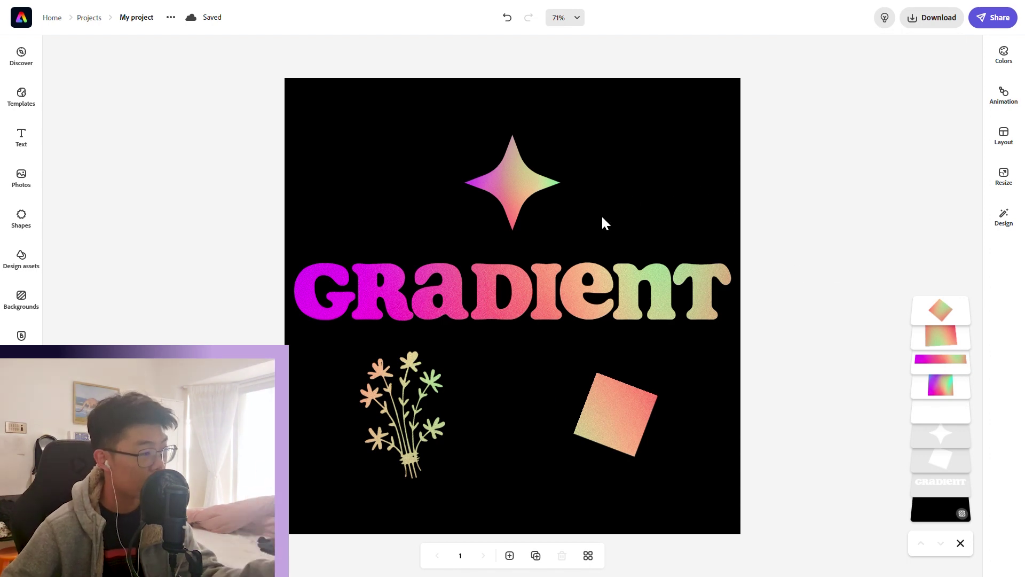